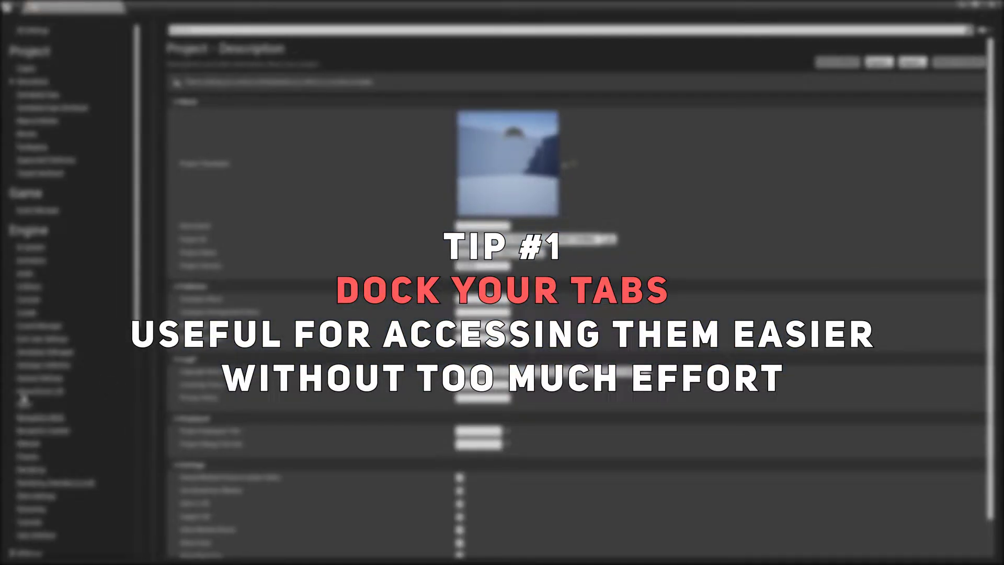
{"action": "left_click", "coordinate": [24, 411]}
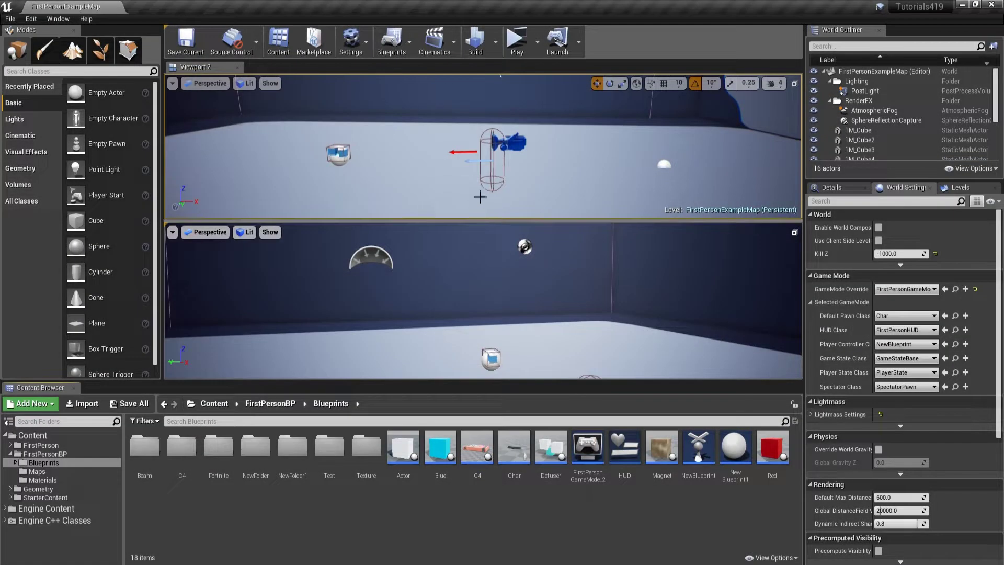
Step: Undock Viewport 2 into an enlarged floating window and dock it side by side with the main viewport
{"action": "right_click_drag", "start_coordinate": [479, 197], "coordinate": [361, 141]}
{"action": "right_click_drag", "start_coordinate": [461, 236], "coordinate": [554, 278]}
{"action": "left_click_drag", "start_coordinate": [198, 78], "coordinate": [180, 8]}
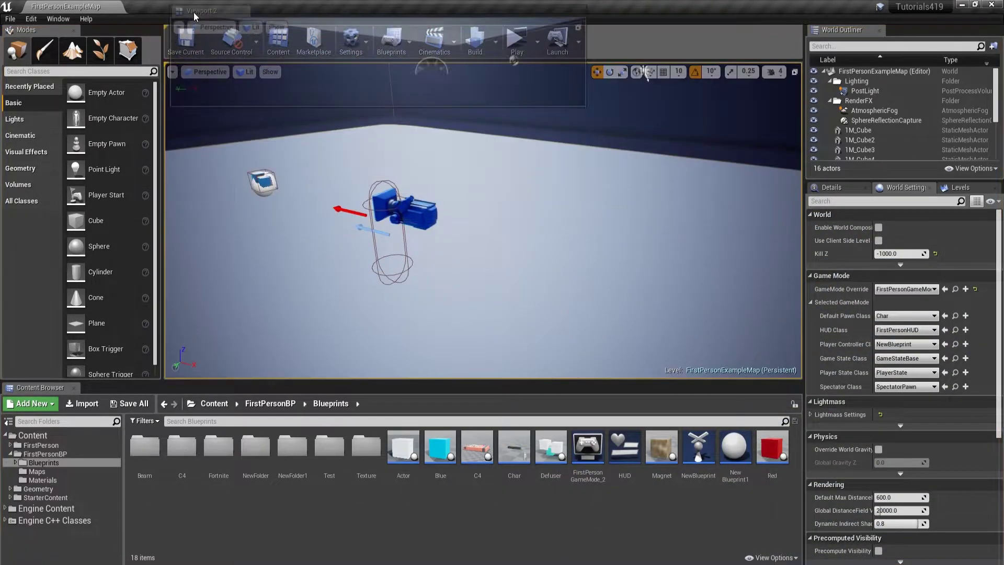
{"action": "left_click_drag", "start_coordinate": [592, 120], "coordinate": [621, 396]}
{"action": "left_click_drag", "start_coordinate": [329, 14], "coordinate": [766, 153]}
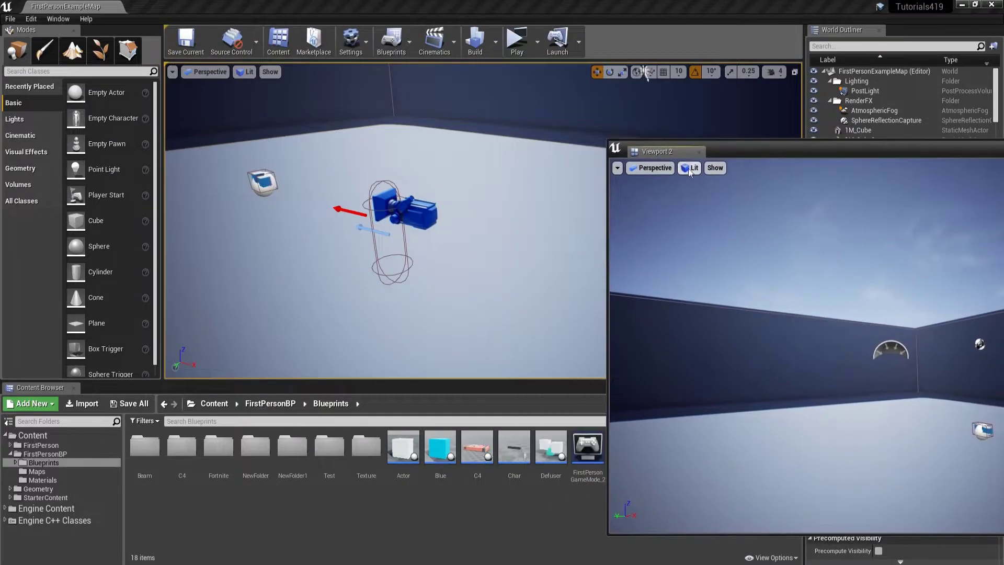
{"action": "left_click_drag", "start_coordinate": [682, 152], "coordinate": [762, 167]}
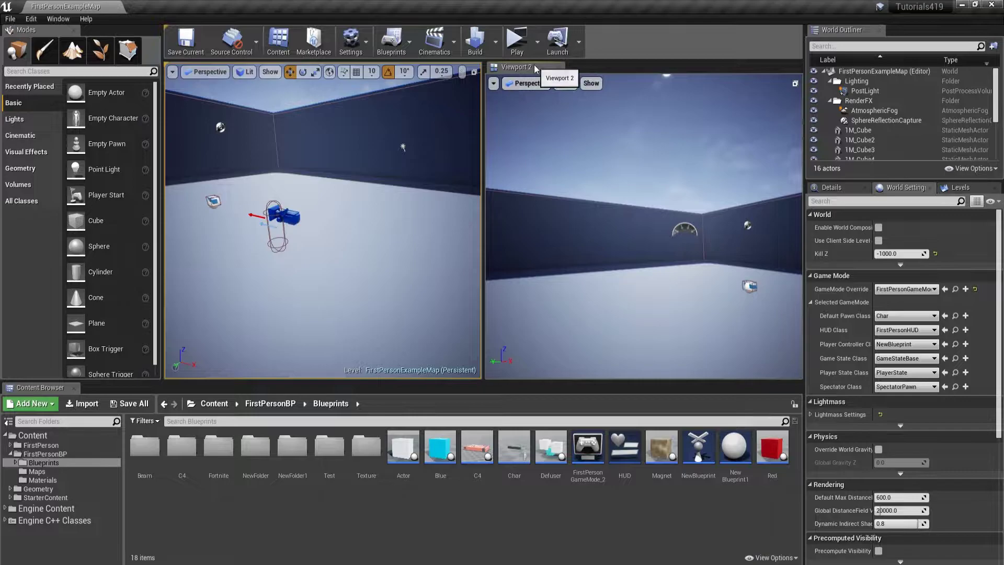
Step: Redock Viewport 2 below the main viewport, and move it between the Modes panel and the main viewport
{"action": "left_click_drag", "start_coordinate": [536, 68], "coordinate": [552, 129]}
{"action": "left_click_drag", "start_coordinate": [209, 68], "coordinate": [314, 314]}
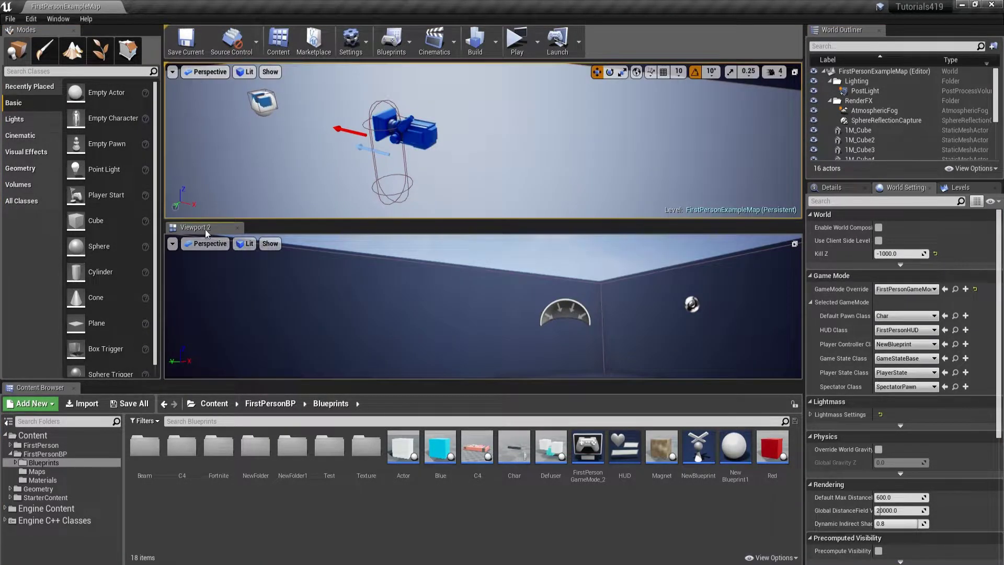
{"action": "left_click_drag", "start_coordinate": [207, 233], "coordinate": [134, 235]}
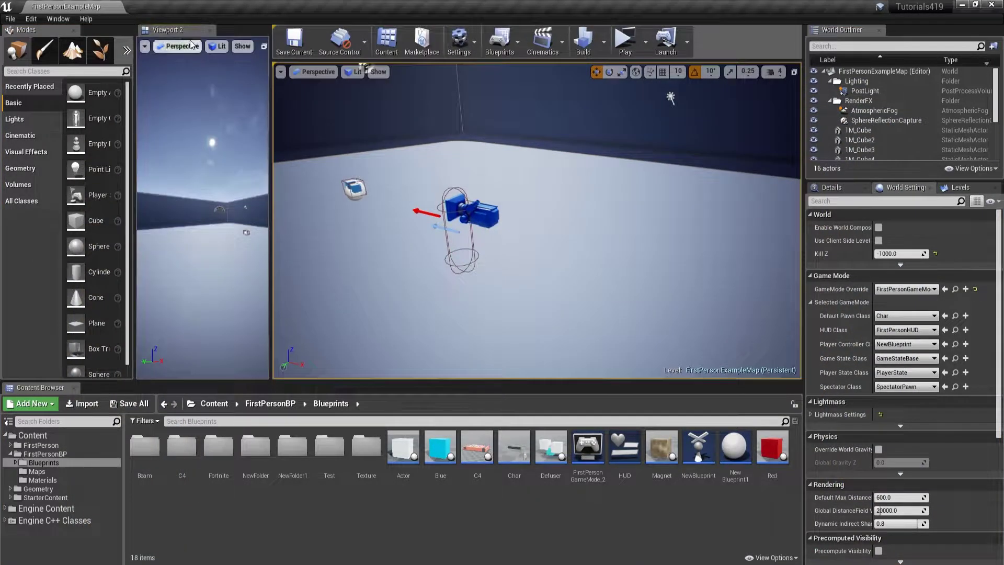
Step: Undock Viewport 2 from its place beside the Modes panel and close it
{"action": "left_click_drag", "start_coordinate": [173, 30], "coordinate": [572, 222]}
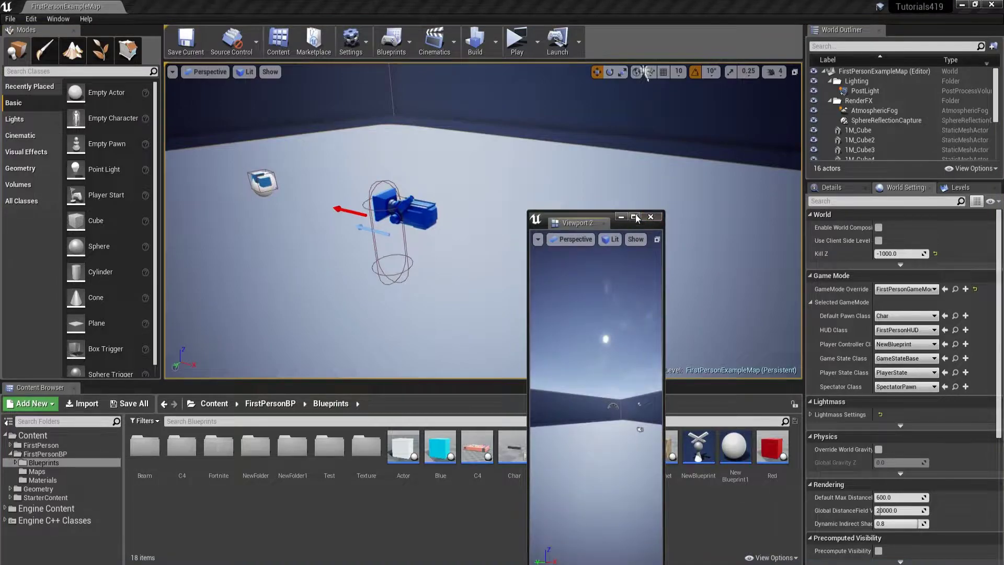
{"action": "left_click", "coordinate": [651, 216]}
Step: Open Viewport 2 and Viewport 3 as additional level editor viewports
{"action": "left_click", "coordinate": [58, 19]}
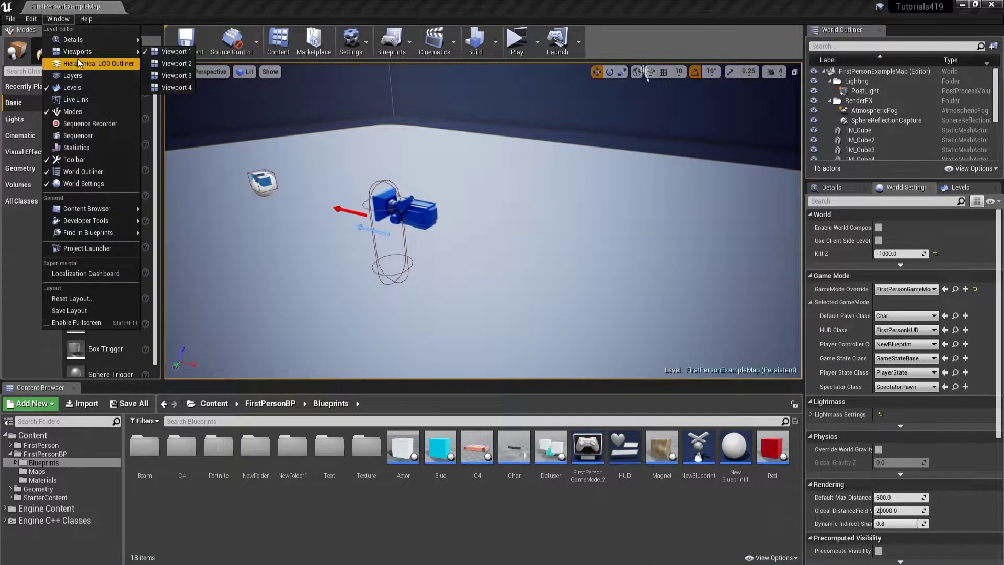
{"action": "left_click", "coordinate": [176, 63]}
{"action": "left_click", "coordinate": [58, 19]}
{"action": "mouse_move", "coordinate": [79, 51]}
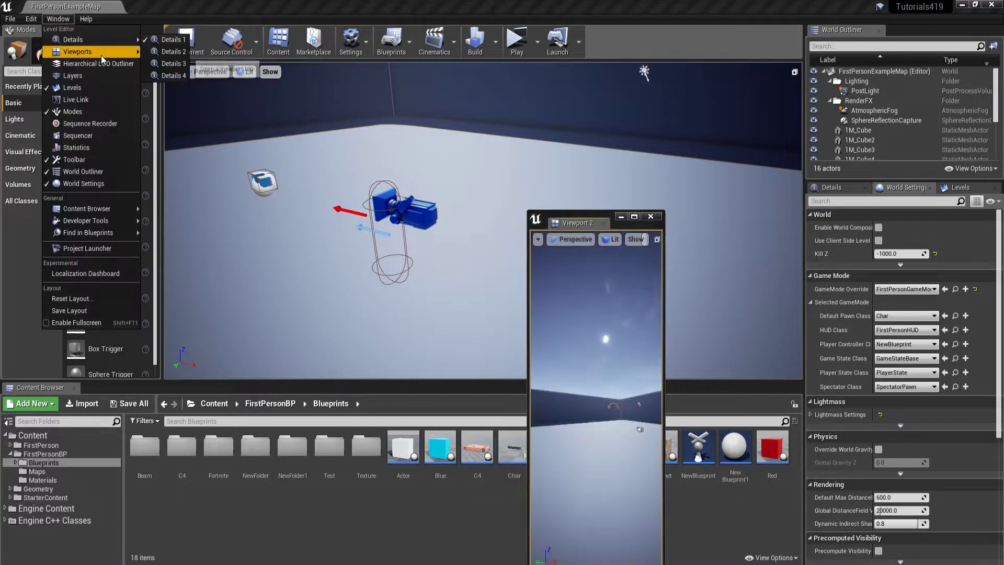
{"action": "left_click", "coordinate": [175, 76]}
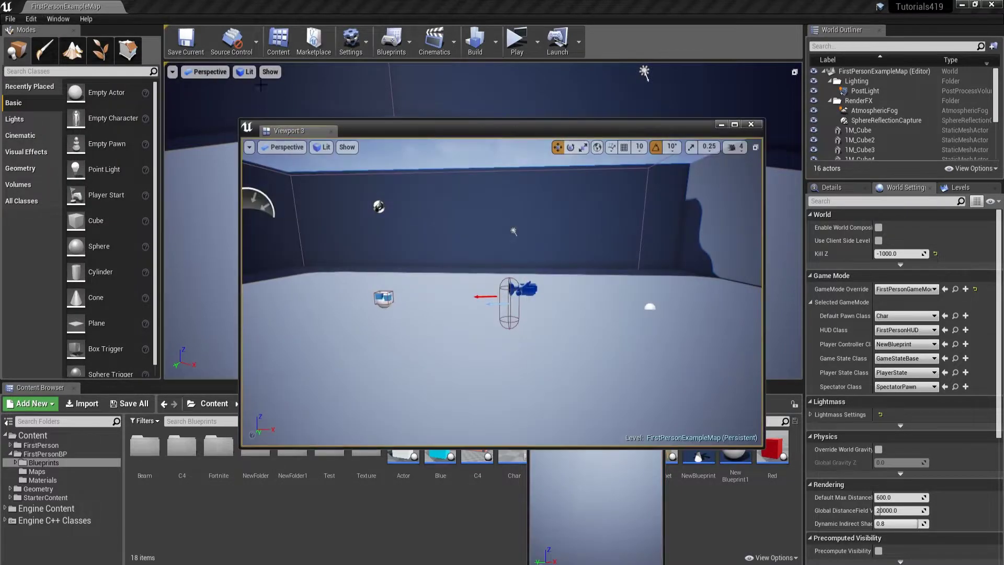
Step: Dock Viewport 3 above the main viewport and dock Viewport 2 next to it in the same row
{"action": "left_click_drag", "start_coordinate": [445, 133], "coordinate": [464, 236]}
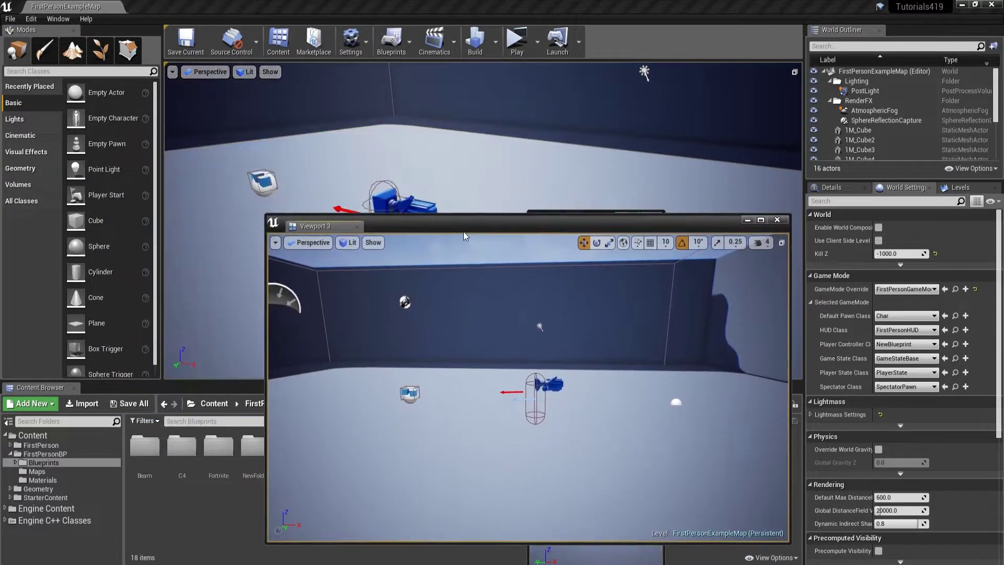
{"action": "left_click_drag", "start_coordinate": [313, 227], "coordinate": [474, 156]}
{"action": "left_click_drag", "start_coordinate": [565, 224], "coordinate": [732, 142]}
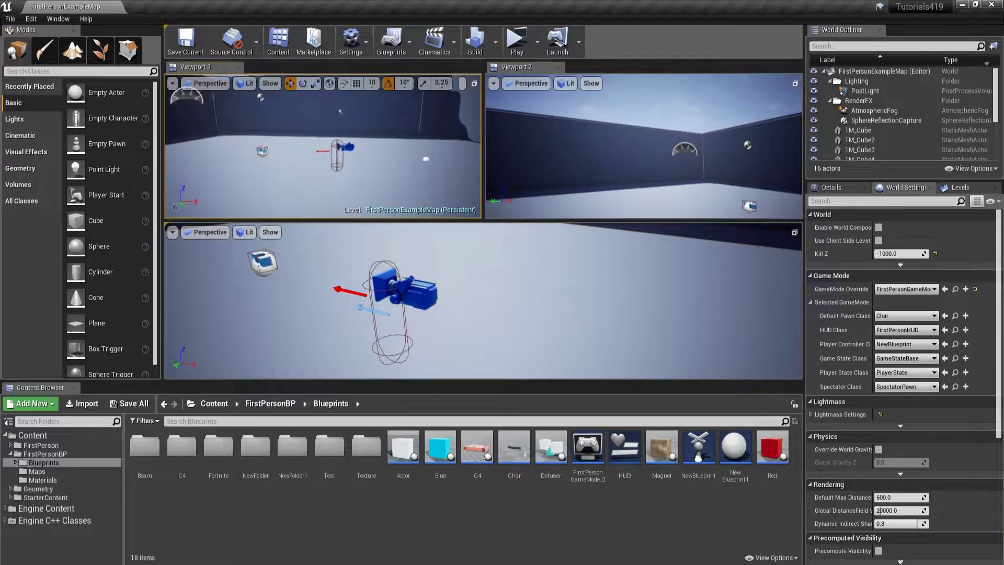
Step: Focus Viewport 3 on the Char actor, and select the 1M_Cube floor mesh
{"action": "left_click", "coordinate": [316, 128]}
{"action": "key", "text": "f"}
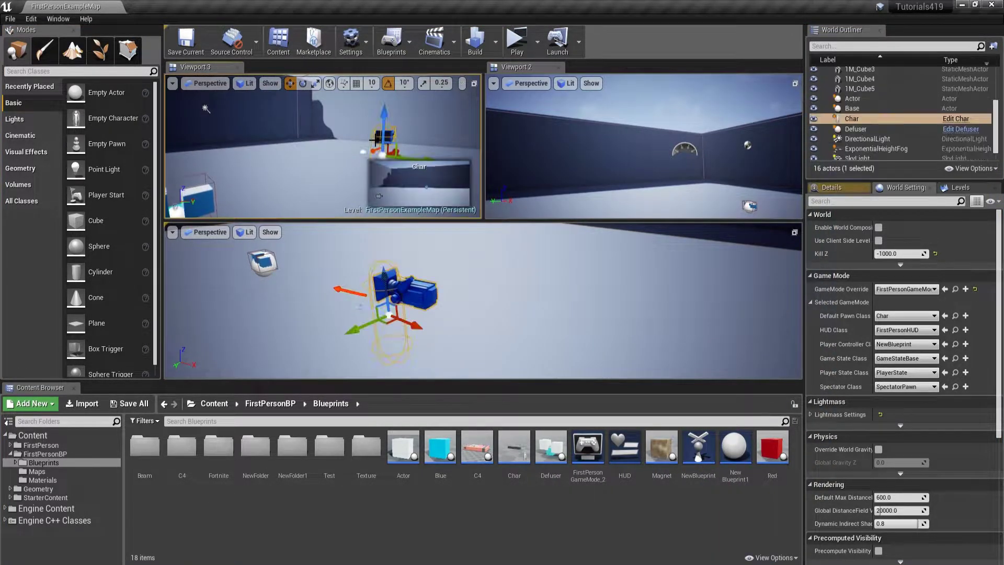
{"action": "right_click_drag", "start_coordinate": [628, 174], "coordinate": [622, 199]}
{"action": "left_click", "coordinate": [577, 170]}
{"action": "right_click_drag", "start_coordinate": [370, 147], "coordinate": [343, 186]}
{"action": "left_click", "coordinate": [345, 163]}
{"action": "left_click", "coordinate": [346, 184]}
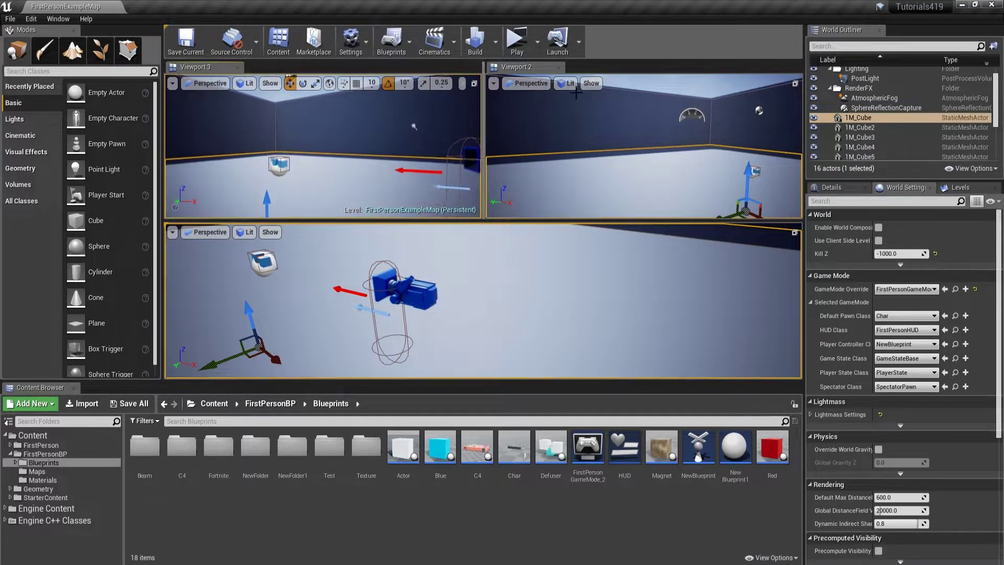
Step: Stack Viewport 2 beneath Viewport 3, and undock and close both extra viewports
{"action": "left_click_drag", "start_coordinate": [512, 69], "coordinate": [451, 207]}
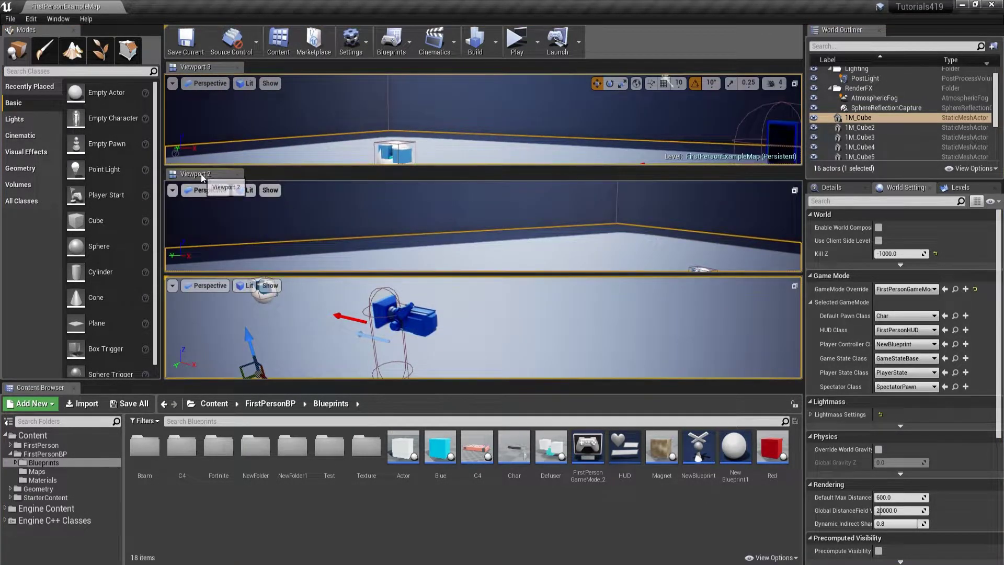
{"action": "left_click_drag", "start_coordinate": [202, 177], "coordinate": [553, 161]}
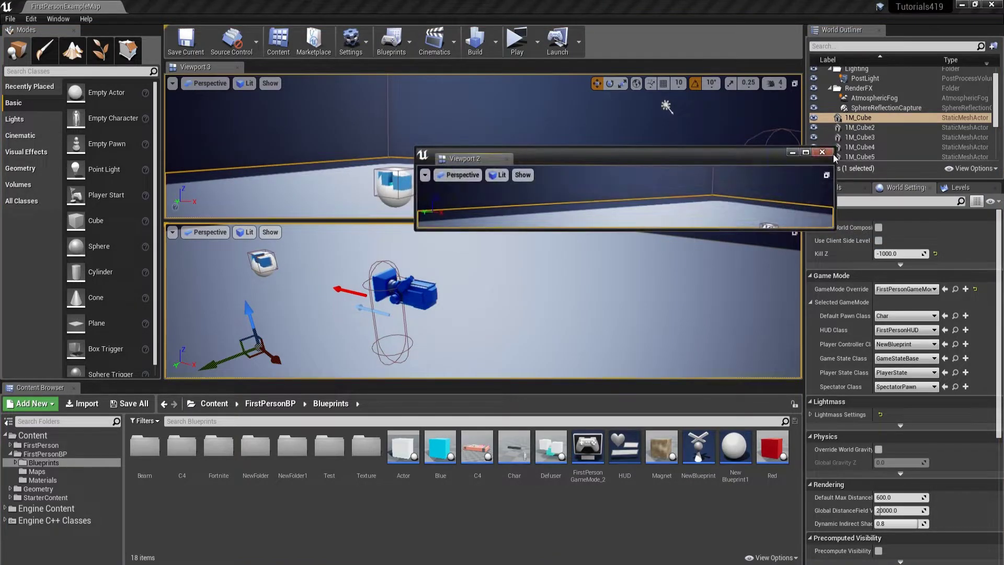
{"action": "left_click", "coordinate": [822, 153]}
{"action": "left_click_drag", "start_coordinate": [204, 70], "coordinate": [464, 209]}
{"action": "left_click", "coordinate": [831, 200]}
Step: Undock the Levels panel, dock it beside the main viewport, and move it between the World Outliner and Details panels
{"action": "left_click", "coordinate": [59, 19]}
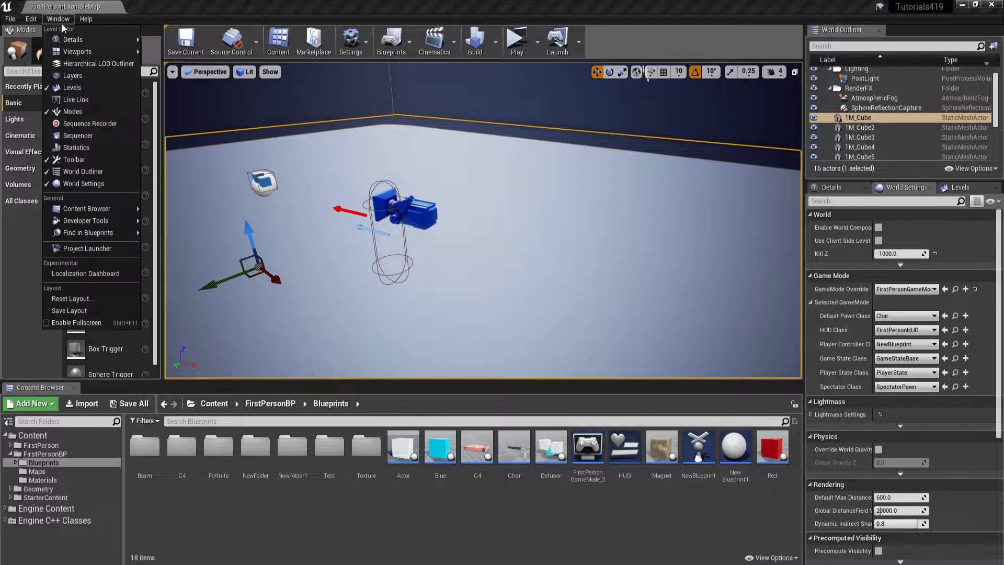
{"action": "left_click", "coordinate": [960, 187]}
{"action": "left_click_drag", "start_coordinate": [960, 187], "coordinate": [778, 155]}
{"action": "left_click_drag", "start_coordinate": [487, 139], "coordinate": [724, 146]}
{"action": "left_click_drag", "start_coordinate": [751, 67], "coordinate": [954, 200]}
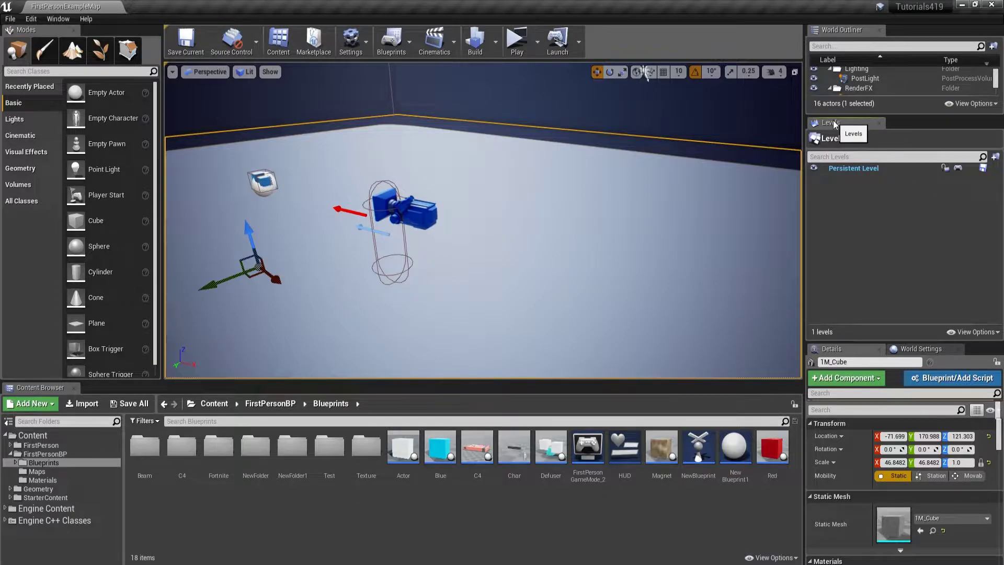
Step: Dock the Levels panel back into the group with Details and World Settings, and bring Details to the front
{"action": "left_click_drag", "start_coordinate": [848, 125], "coordinate": [983, 191]}
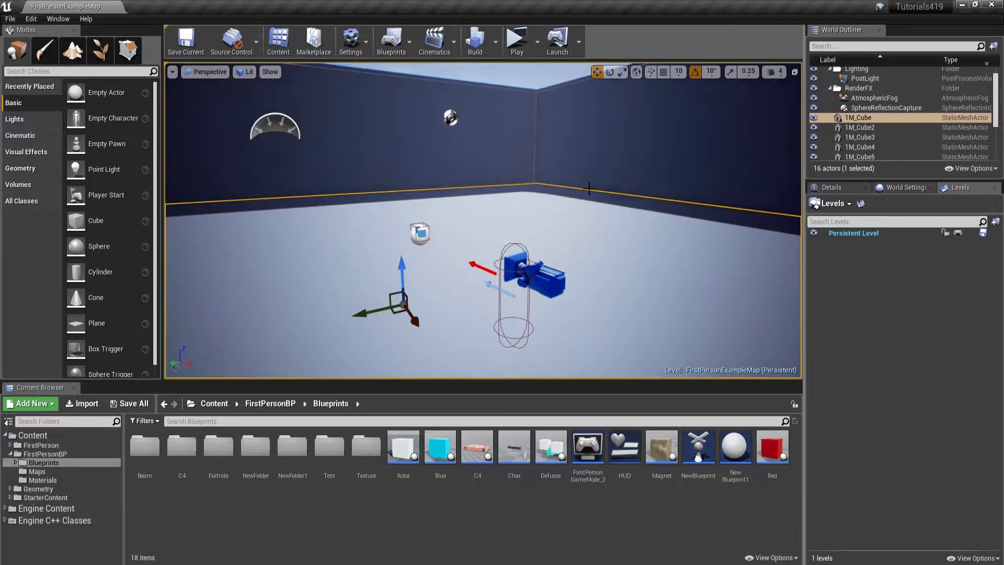
{"action": "left_click", "coordinate": [832, 187]}
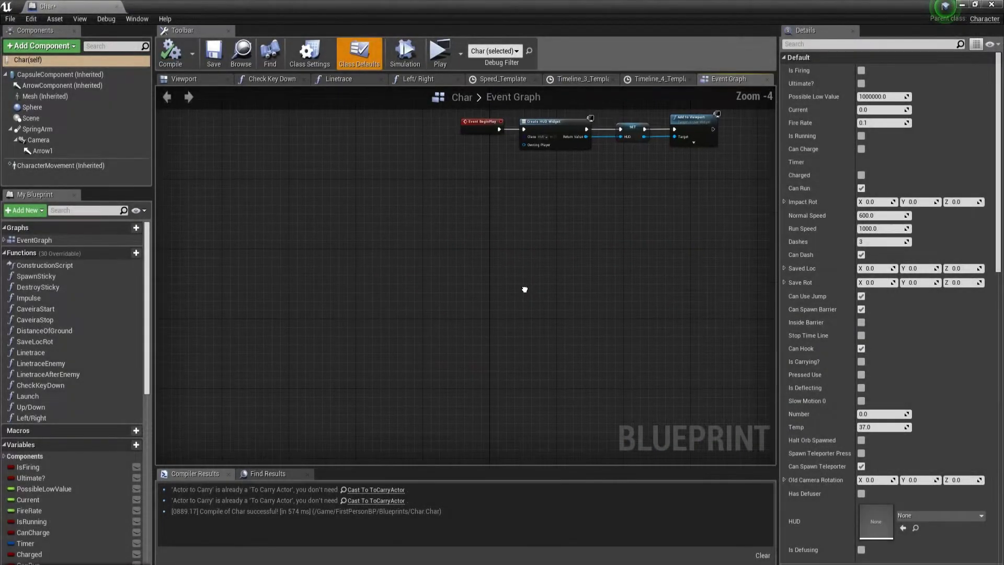
Step: Add Branch, Do N and MultiGate nodes to an empty area of the Char blueprint's Event Graph
{"action": "right_click_drag", "start_coordinate": [524, 287], "coordinate": [427, 282]}
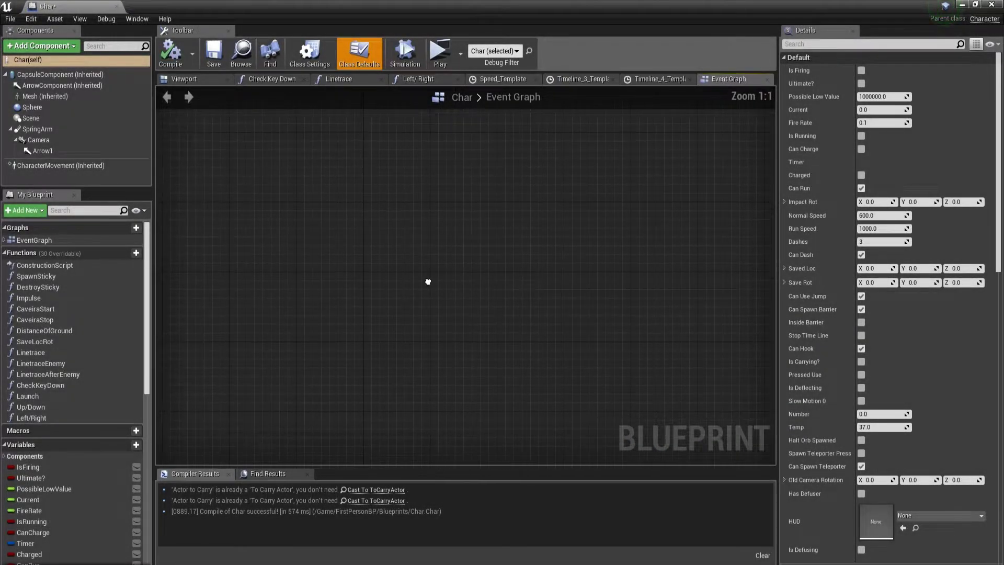
{"action": "key", "text": "b"}
{"action": "left_click", "coordinate": [446, 234]}
{"action": "right_click_drag", "start_coordinate": [336, 297], "coordinate": [350, 222]}
{"action": "left_click", "coordinate": [315, 219]}
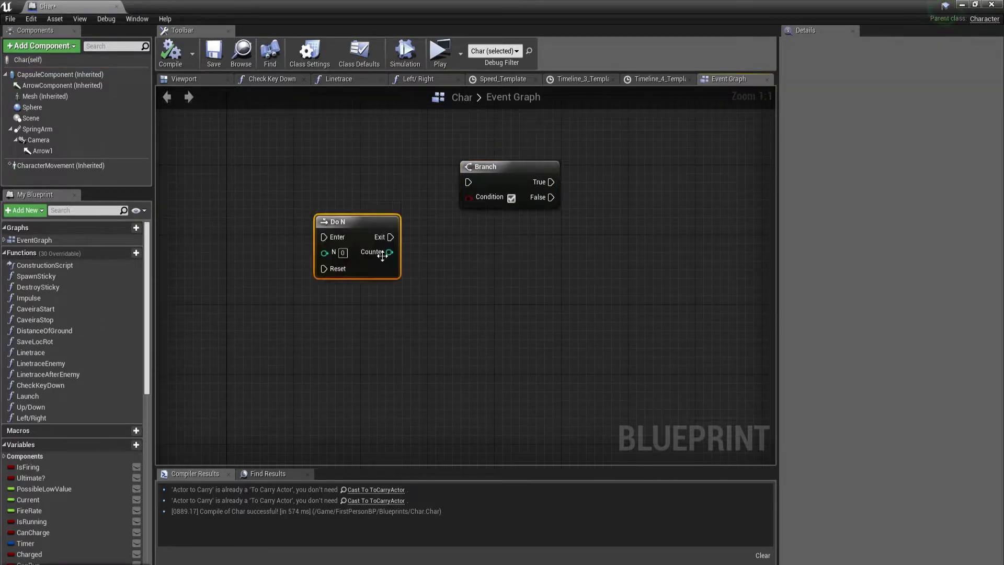
{"action": "left_click", "coordinate": [568, 278]}
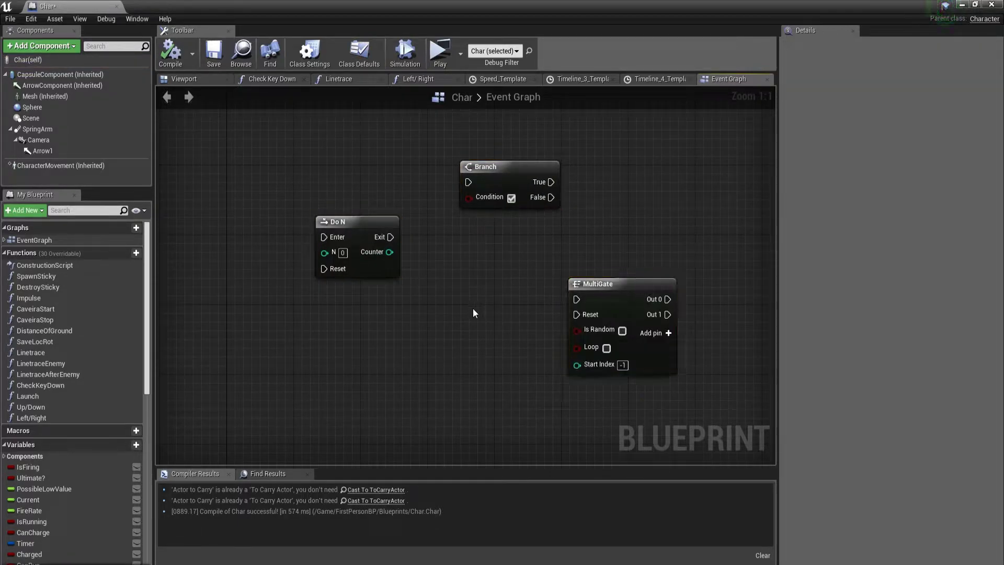
Step: Create a comment box, and move and resize it to enclose the Branch, Do N and MultiGate nodes
{"action": "right_click_drag", "start_coordinate": [512, 253], "coordinate": [427, 304]}
{"action": "key", "text": "c"}
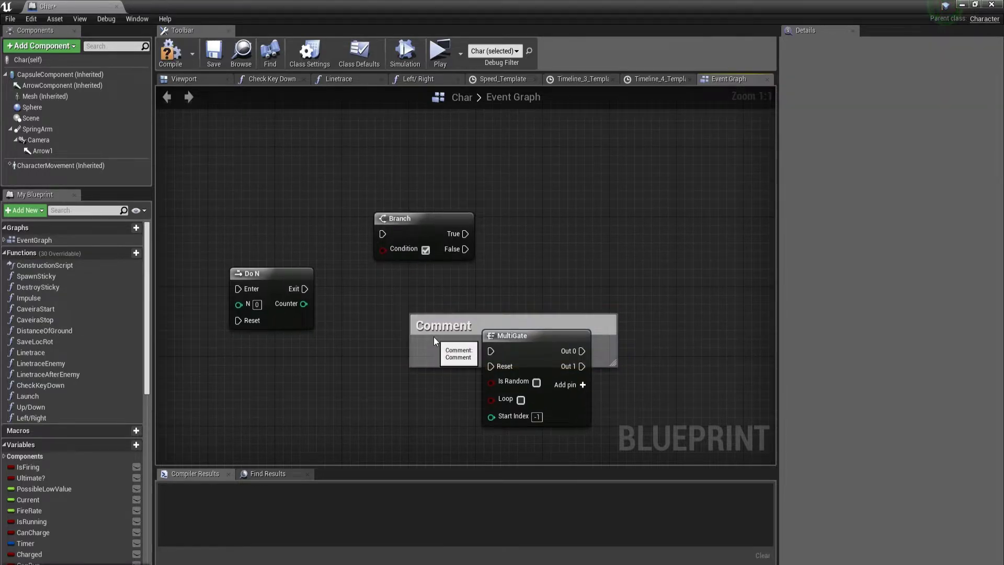
{"action": "left_click_drag", "start_coordinate": [451, 321], "coordinate": [176, 146]}
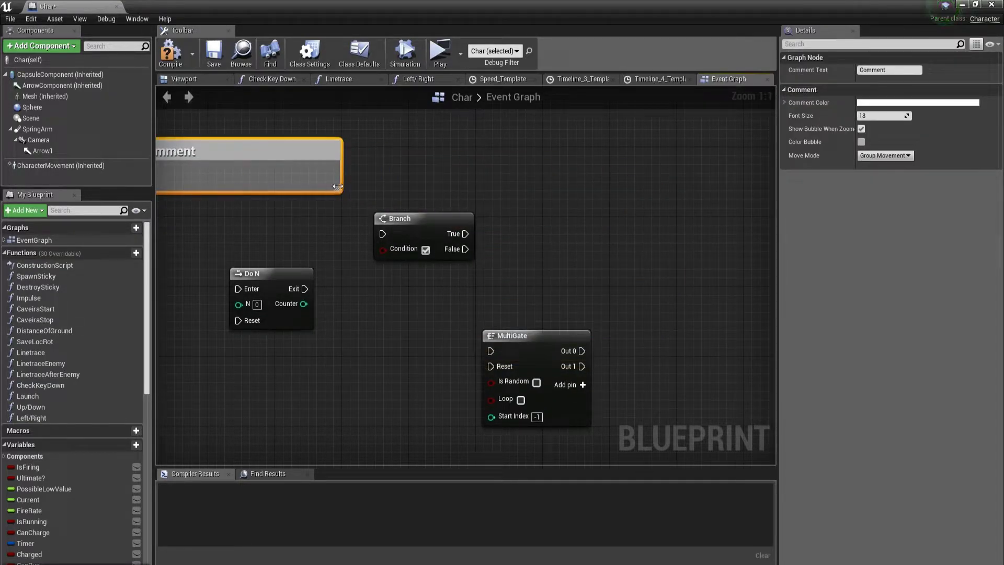
{"action": "left_click_drag", "start_coordinate": [337, 186], "coordinate": [616, 189]}
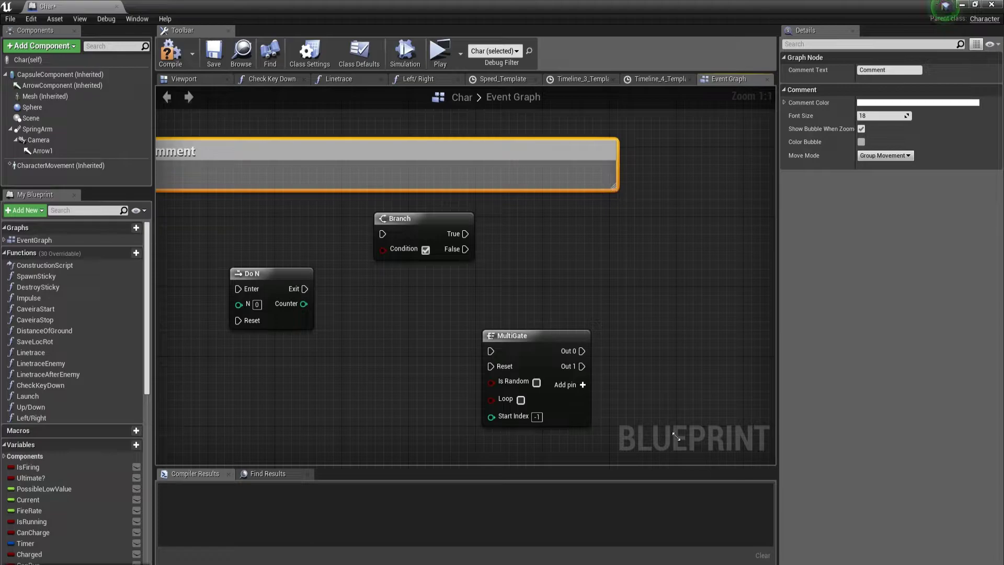
{"action": "left_click_drag", "start_coordinate": [676, 436], "coordinate": [681, 452]}
Step: Place getters for HUD and HaltOrbSpawned and setters for IsDefusing and ArrayOfObjToApplyRadialImpulse inside the comment box
{"action": "scroll", "coordinate": [515, 347], "scroll_direction": "down", "scroll_amount": 2}
{"action": "right_click_drag", "start_coordinate": [515, 347], "coordinate": [637, 325]}
{"action": "scroll", "coordinate": [55, 497], "scroll_direction": "down", "scroll_amount": 3}
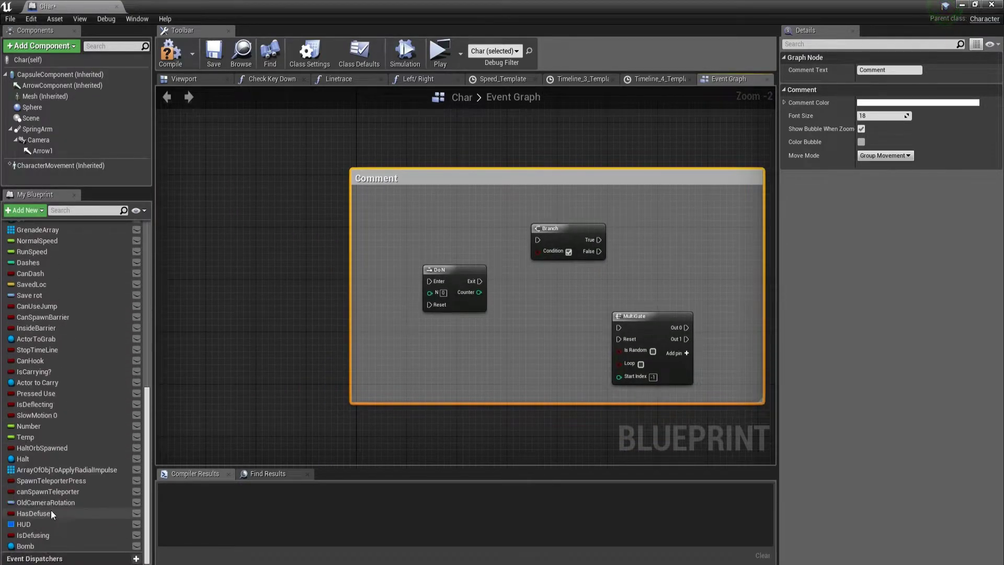
{"action": "left_click_drag", "start_coordinate": [32, 524], "coordinate": [399, 339], "text": "ctrl"}
{"action": "scroll", "coordinate": [398, 339], "scroll_direction": "up", "scroll_amount": 2}
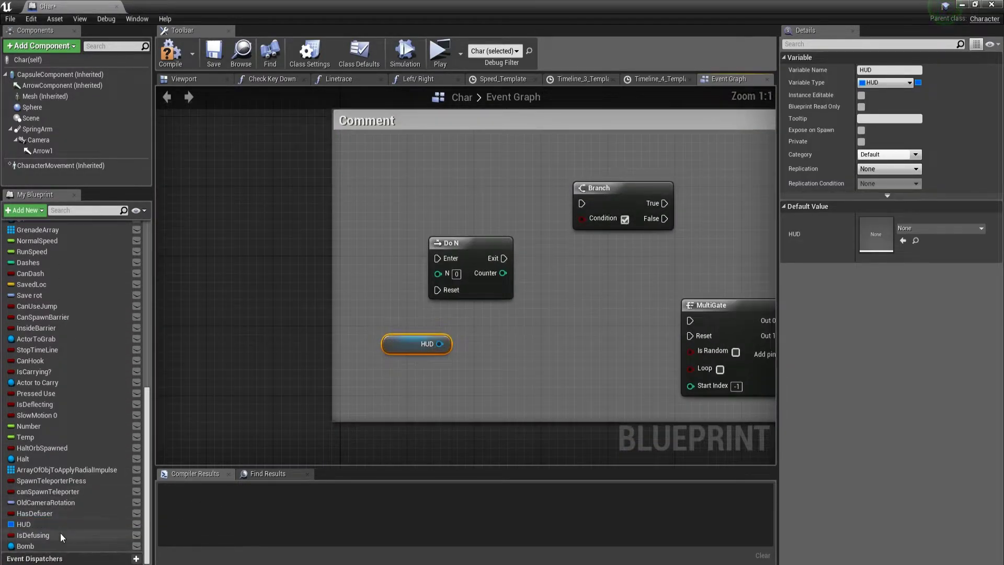
{"action": "left_click_drag", "start_coordinate": [33, 535], "coordinate": [550, 348], "text": "alt"}
{"action": "left_click_drag", "start_coordinate": [36, 448], "coordinate": [397, 162], "text": "ctrl"}
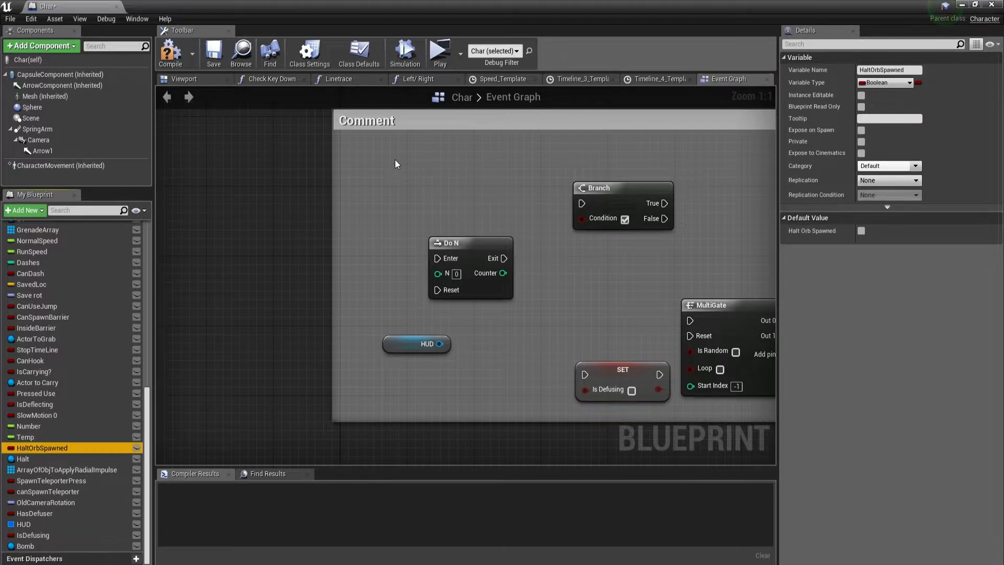
{"action": "right_click_drag", "start_coordinate": [410, 190], "coordinate": [315, 244]}
{"action": "left_click_drag", "start_coordinate": [61, 477], "coordinate": [478, 352], "text": "alt"}
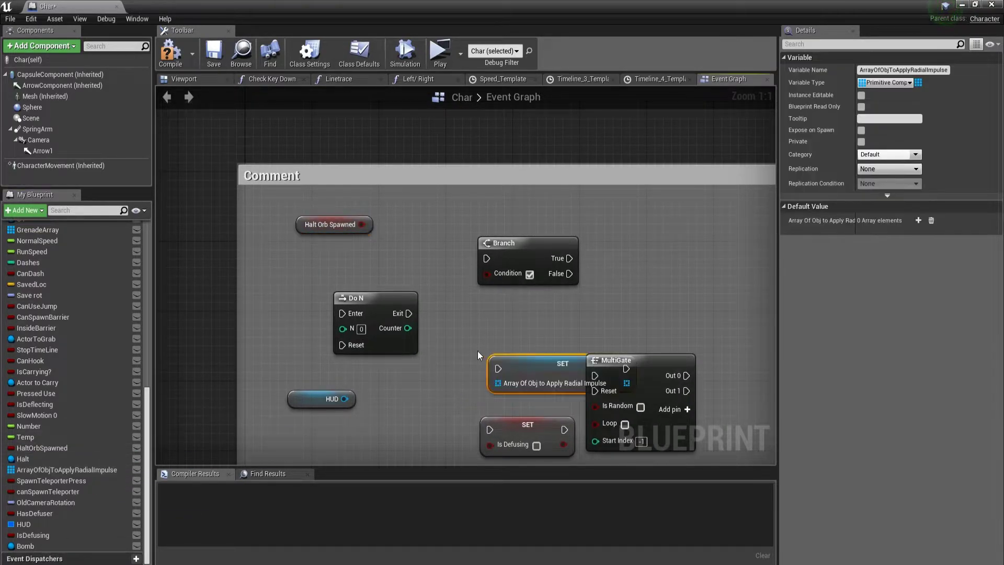
Step: Line up the Branch, the radial impulse array setter and the MultiGate in one row after the Halt Orb Spawned getter
{"action": "right_click_drag", "start_coordinate": [478, 351], "coordinate": [380, 261]}
{"action": "left_click_drag", "start_coordinate": [455, 277], "coordinate": [413, 232]}
{"action": "right_click_drag", "start_coordinate": [414, 233], "coordinate": [477, 320]}
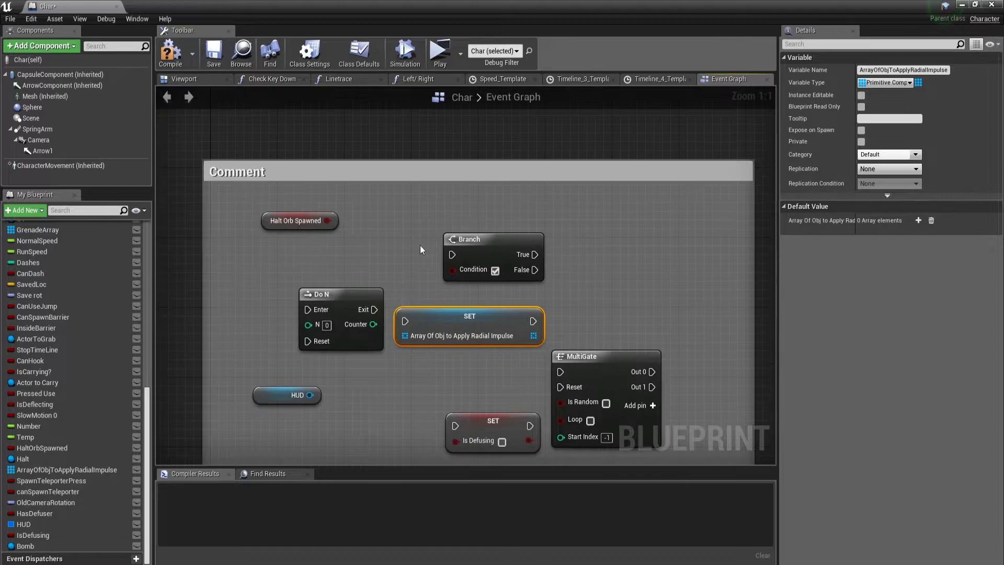
{"action": "left_click_drag", "start_coordinate": [467, 237], "coordinate": [378, 208]}
{"action": "left_click_drag", "start_coordinate": [447, 313], "coordinate": [515, 218]}
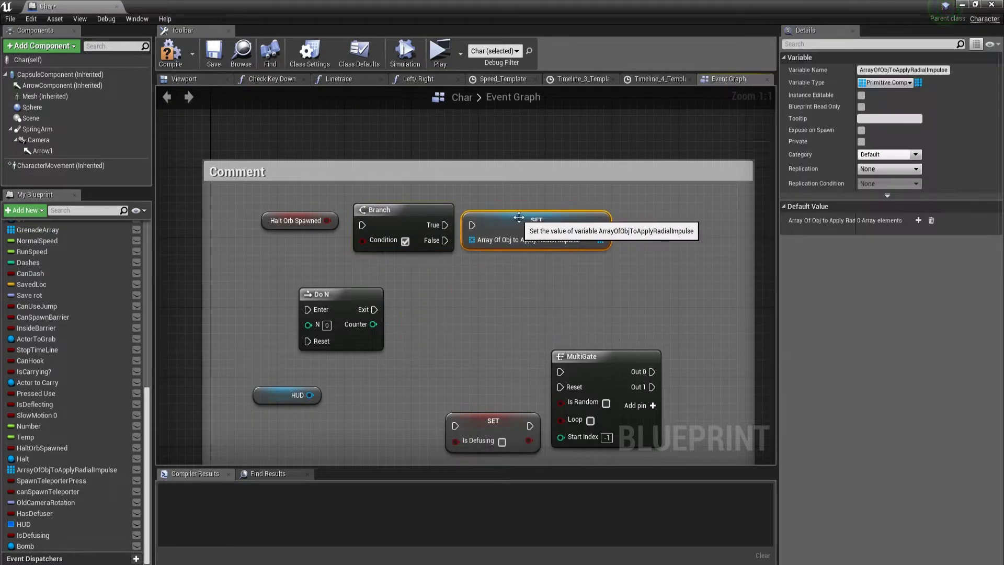
{"action": "left_click_drag", "start_coordinate": [594, 370], "coordinate": [664, 223]}
Step: Line up the Is Defusing setter and the HUD getter in a row after the Do N node
{"action": "left_click_drag", "start_coordinate": [473, 423], "coordinate": [429, 303]}
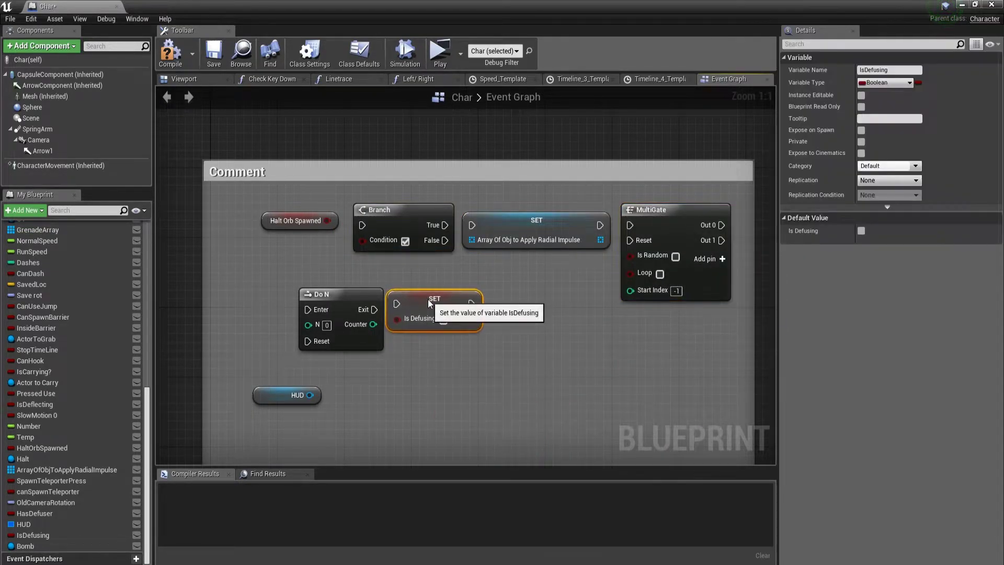
{"action": "left_click_drag", "start_coordinate": [269, 398], "coordinate": [512, 302]}
{"action": "left_click_drag", "start_coordinate": [433, 309], "coordinate": [442, 309]}
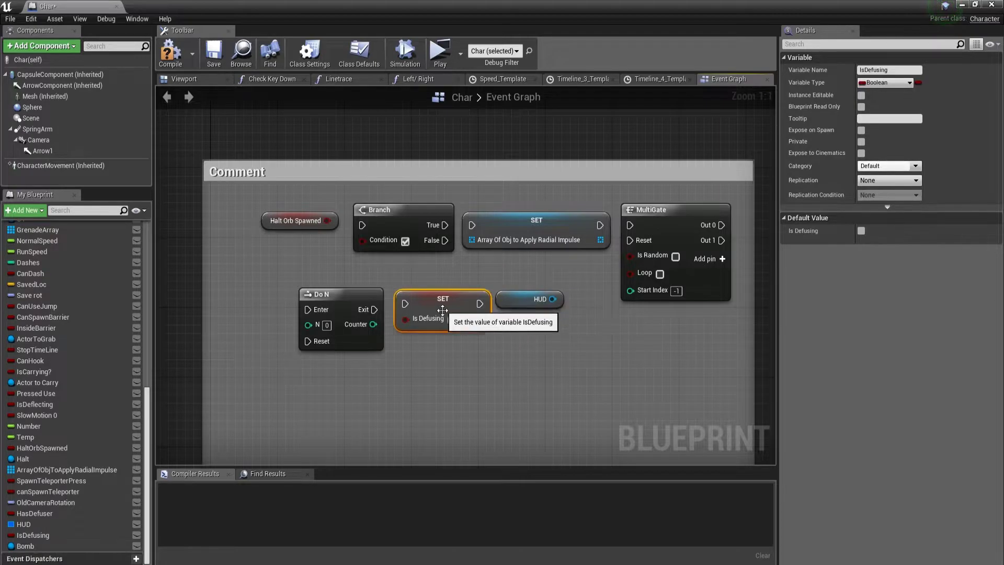
Step: Place a getter for the IsDefusing variable inside the comment box, below the row with the HUD getter
{"action": "right_click_drag", "start_coordinate": [458, 411], "coordinate": [484, 297]}
{"action": "right_click", "coordinate": [482, 296]}
{"action": "type", "text": "g"}
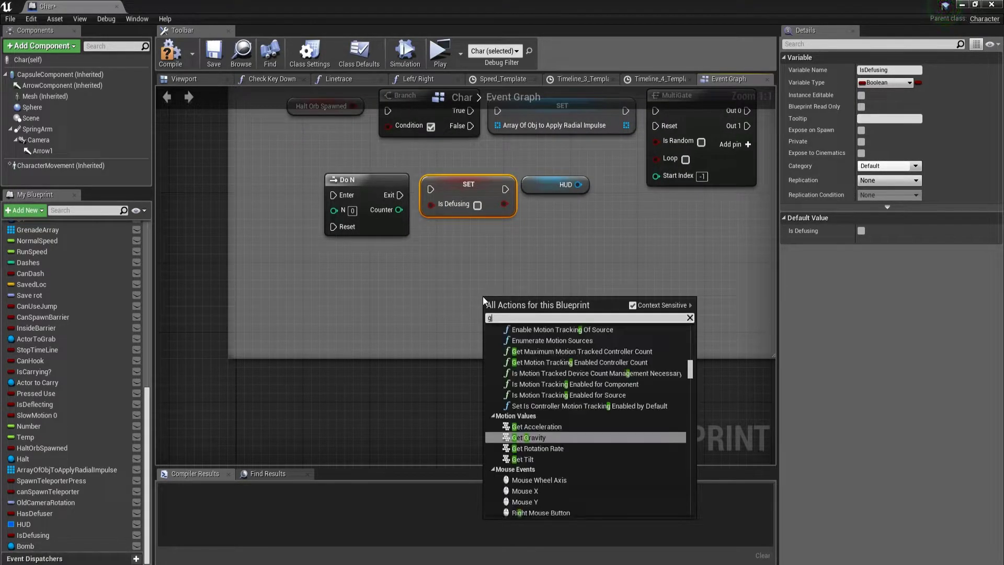
{"action": "type", "text": "et is defu"}
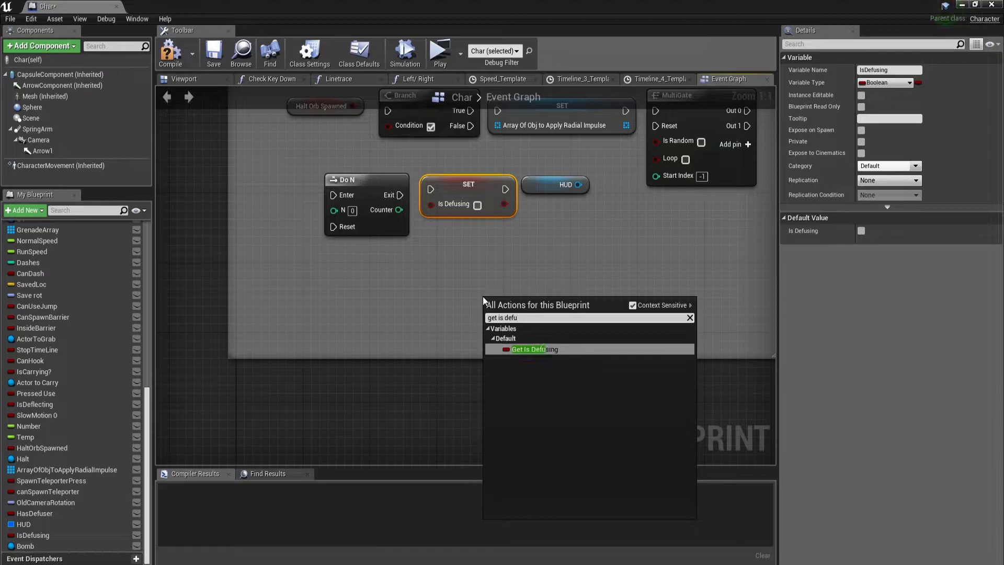
{"action": "key", "text": "Return"}
Step: Place a setter for OldCameraRotation and move it into line after the new Is Defusing getter
{"action": "right_click_drag", "start_coordinate": [566, 313], "coordinate": [393, 309]}
{"action": "right_click", "coordinate": [393, 310]}
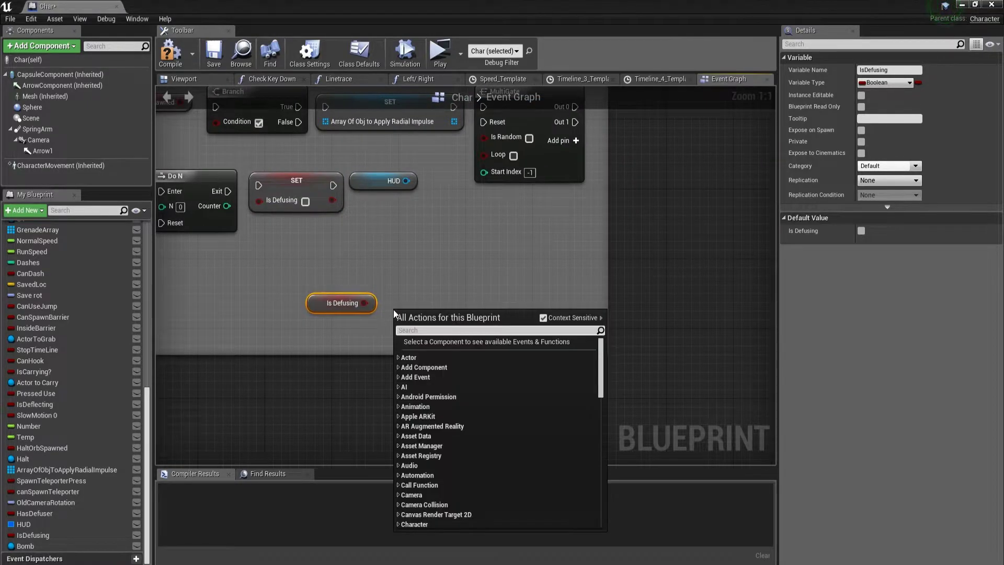
{"action": "type", "text": "set oldcam"}
{"action": "key", "text": "Return"}
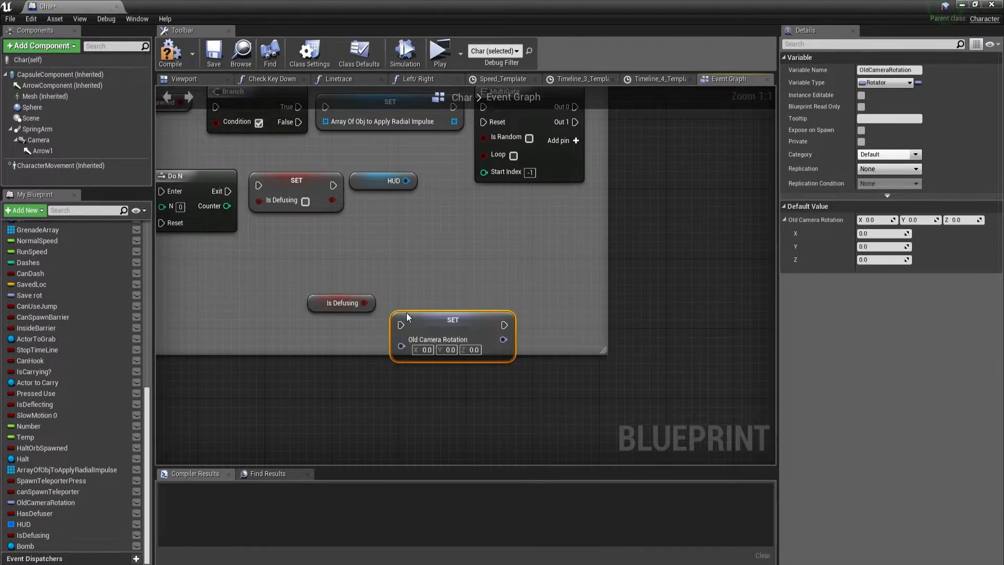
{"action": "right_click_drag", "start_coordinate": [465, 316], "coordinate": [595, 353]}
{"action": "left_click_drag", "start_coordinate": [595, 353], "coordinate": [440, 303]}
Step: Place a setter for the Halt variable below the MultiGate node, and delete it again
{"action": "right_click_drag", "start_coordinate": [591, 299], "coordinate": [381, 295]}
{"action": "right_click", "coordinate": [381, 295]}
{"action": "type", "text": "is"}
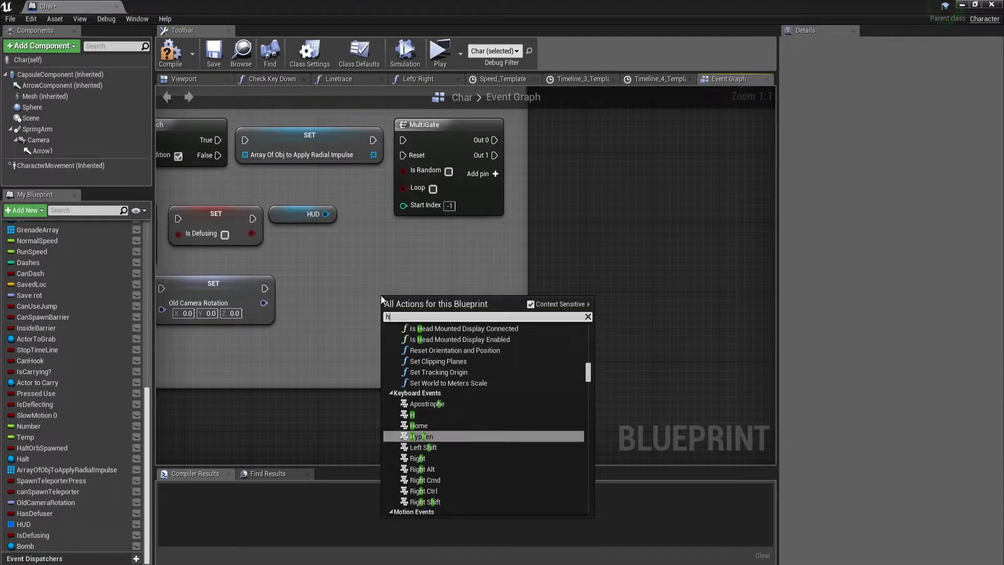
{"action": "type", "text": " bomb"}
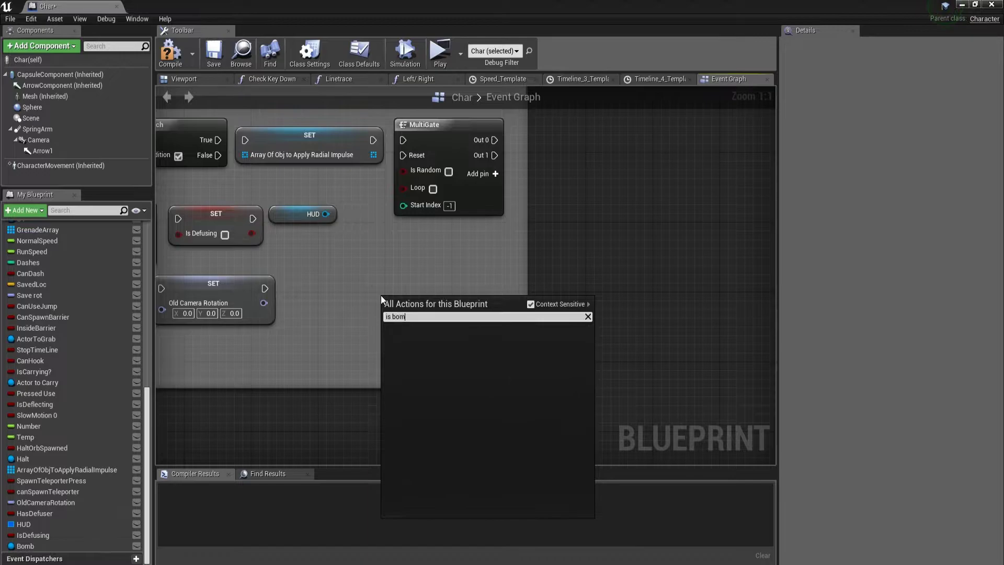
{"action": "key", "text": "BackSpace"}
{"action": "key", "text": "BackSpace"}
{"action": "key", "text": "BackSpace"}
{"action": "key", "text": "BackSpace"}
{"action": "key", "text": "BackSpace"}
{"action": "key", "text": "BackSpace"}
{"action": "key", "text": "BackSpace"}
{"action": "type", "text": "se"}
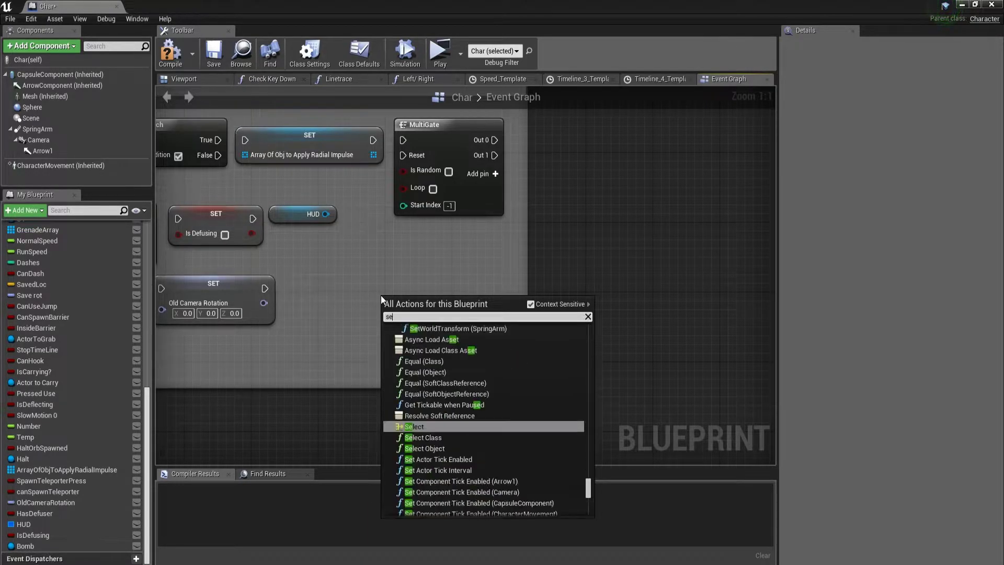
{"action": "type", "text": "t halt"}
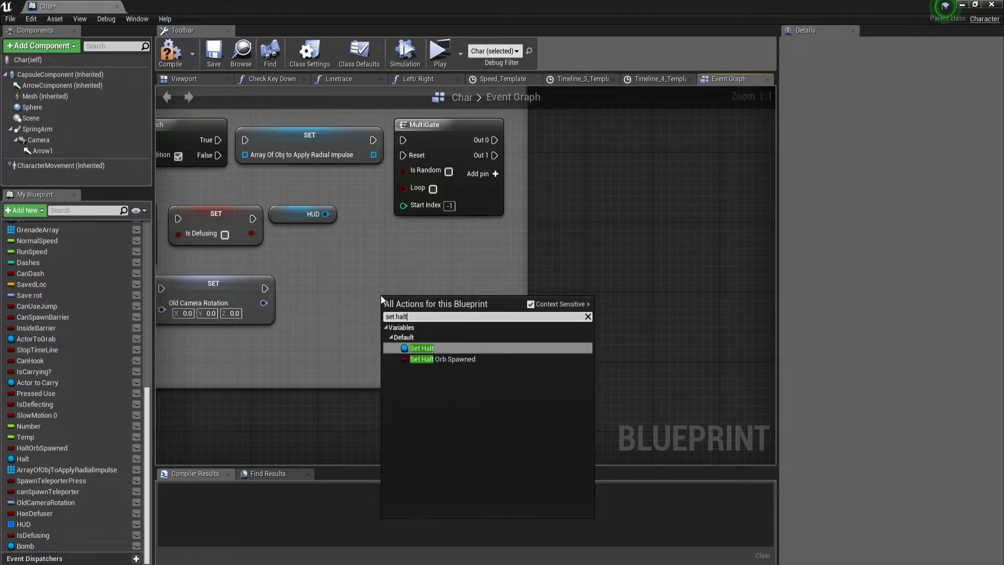
{"action": "key", "text": "Return"}
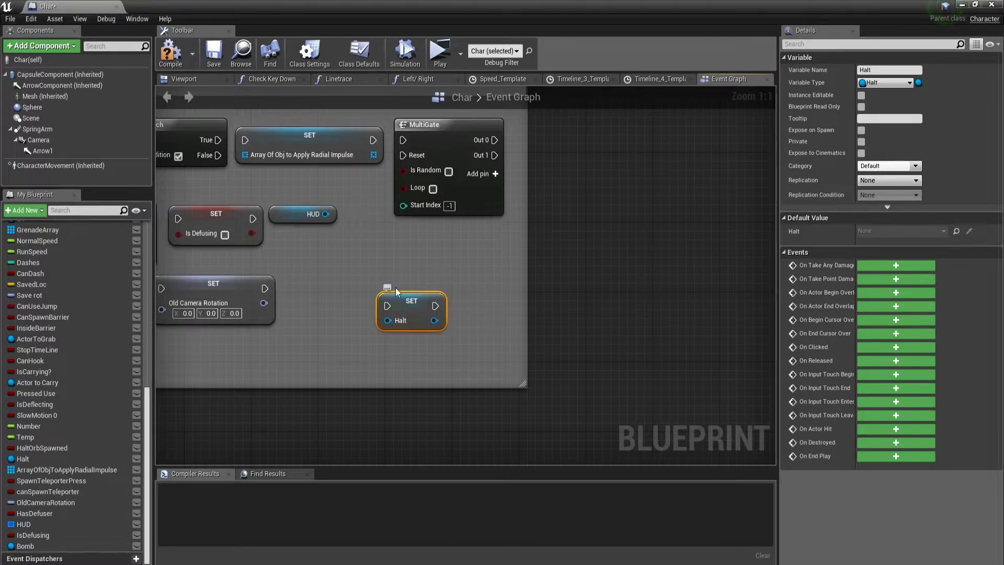
{"action": "key", "text": "Delete"}
Step: Place four Branch nodes in two rows to the right of the Old Camera Rotation setter
{"action": "right_click_drag", "start_coordinate": [395, 287], "coordinate": [466, 283]}
{"action": "key", "text": "b"}
{"action": "left_click", "coordinate": [398, 276]}
{"action": "right_click_drag", "start_coordinate": [496, 332], "coordinate": [376, 292]}
{"action": "key", "text": "b"}
{"action": "left_click", "coordinate": [409, 232]}
{"action": "right_click_drag", "start_coordinate": [312, 296], "coordinate": [388, 276]}
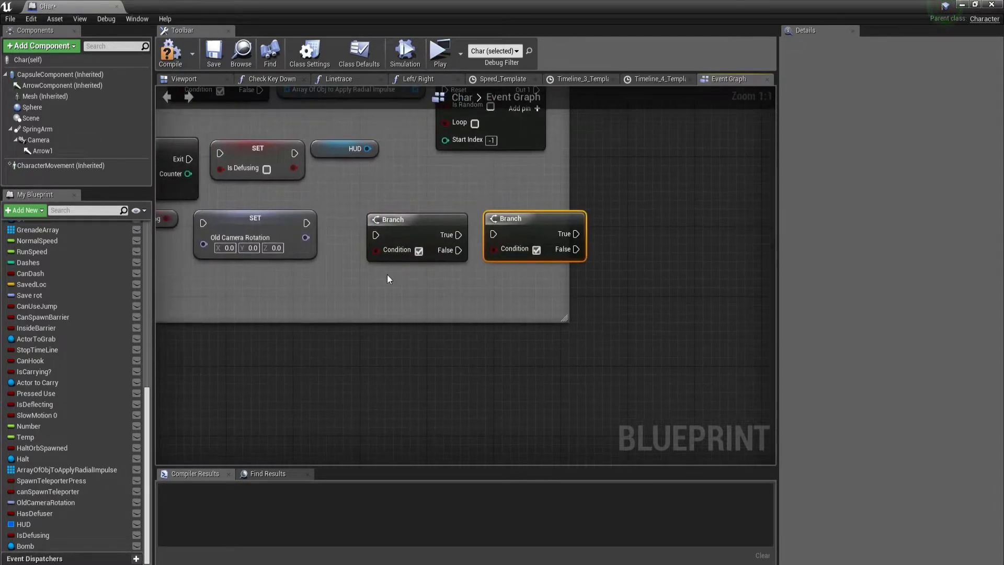
{"action": "key", "text": "b"}
{"action": "left_click", "coordinate": [362, 280]}
Step: Chain the four new Branch nodes together through their True execution outputs
{"action": "right_click_drag", "start_coordinate": [536, 316], "coordinate": [547, 357]}
{"action": "left_click_drag", "start_coordinate": [529, 269], "coordinate": [506, 280]}
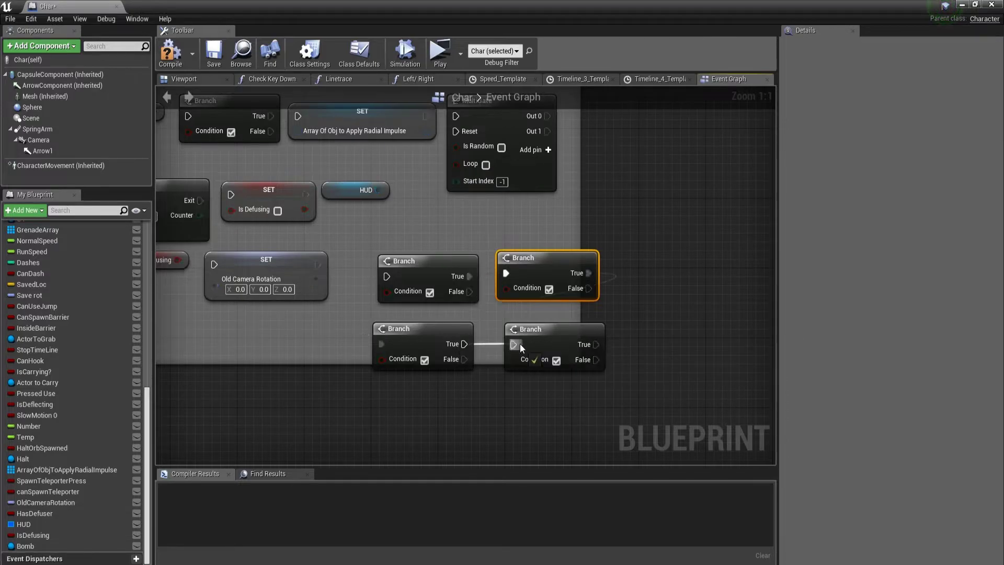
{"action": "left_click_drag", "start_coordinate": [587, 345], "coordinate": [391, 277]}
{"action": "right_click_drag", "start_coordinate": [463, 341], "coordinate": [479, 357]}
Step: Select the wired group of Branch nodes, shift it slightly and delete it
{"action": "left_click_drag", "start_coordinate": [635, 419], "coordinate": [372, 302]}
{"action": "left_click_drag", "start_coordinate": [432, 286], "coordinate": [399, 265]}
{"action": "scroll", "coordinate": [408, 274], "scroll_direction": "down", "scroll_amount": 2}
{"action": "right_click_drag", "start_coordinate": [408, 273], "coordinate": [509, 292]}
{"action": "scroll", "coordinate": [510, 291], "scroll_direction": "up", "scroll_amount": 2}
{"action": "key", "text": "Delete"}
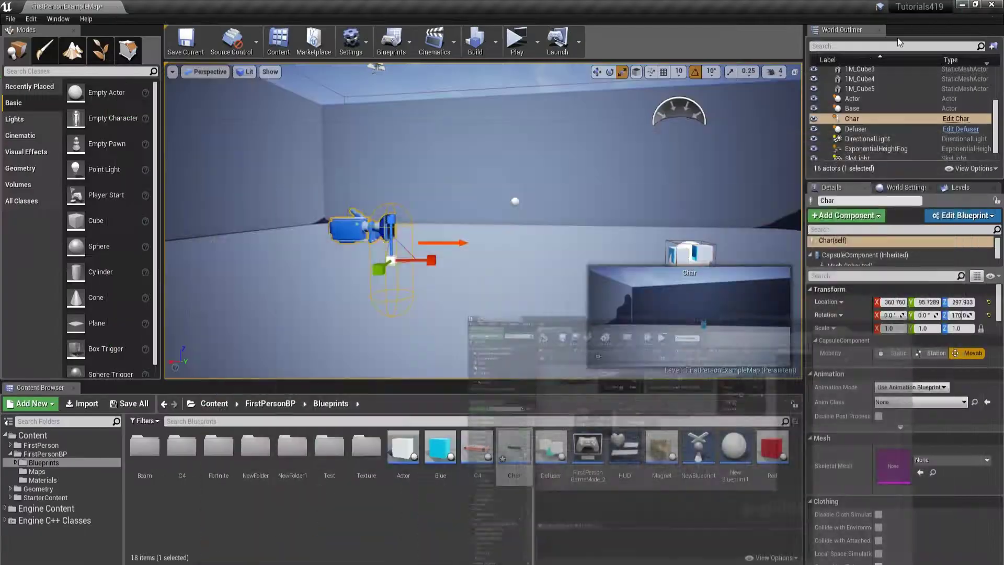
Step: In the level viewport, move the Char actor to X 239.725 and rotate it to about -109° around Z
{"action": "left_click", "coordinate": [398, 257]}
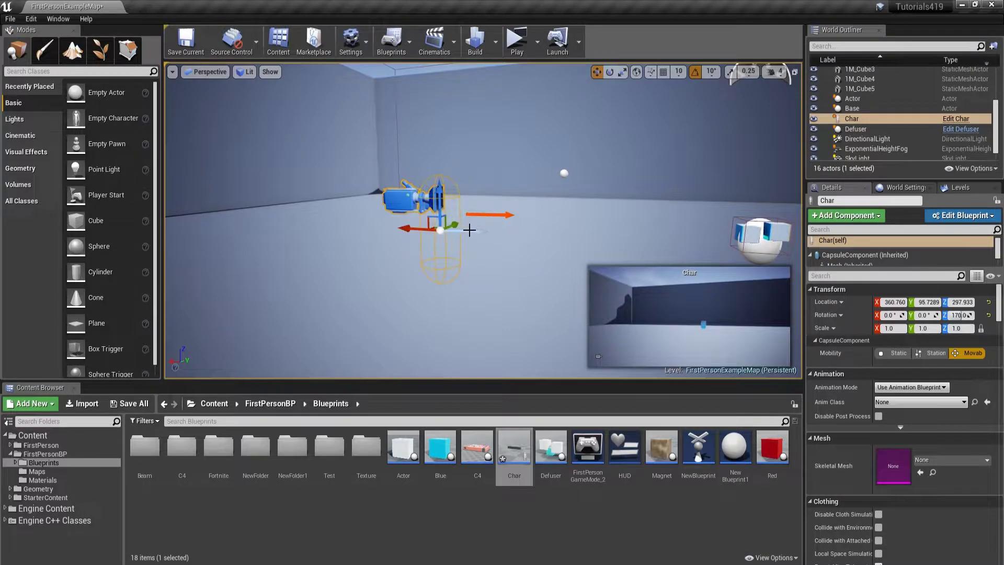
{"action": "left_click_drag", "start_coordinate": [416, 228], "coordinate": [492, 231]}
{"action": "key", "text": "e"}
{"action": "left_click_drag", "start_coordinate": [549, 245], "coordinate": [518, 249]}
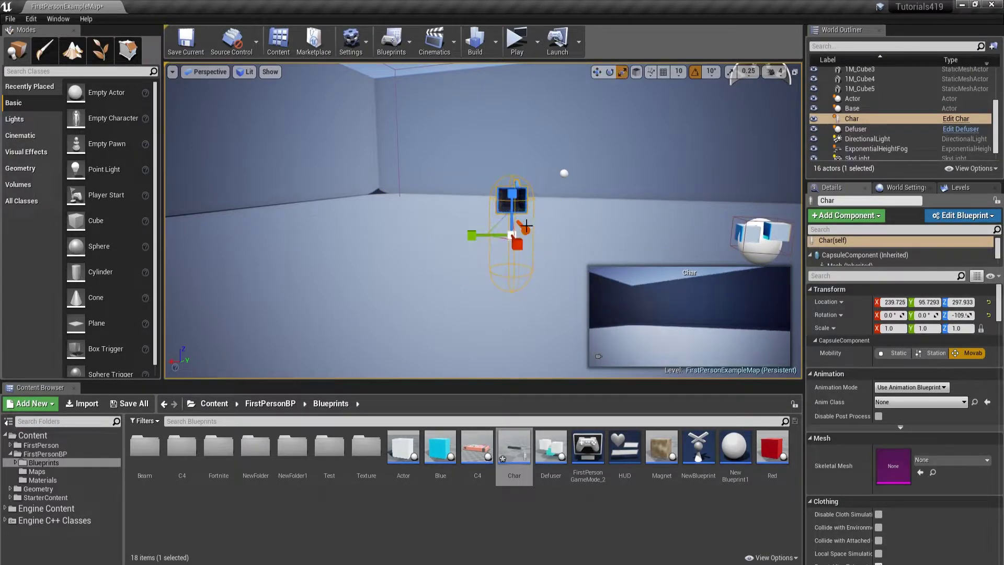
Step: Try scaling the Char actor along its vertical axis, and undo the scaling
{"action": "left_click_drag", "start_coordinate": [513, 208], "coordinate": [516, 194]}
{"action": "key", "text": "ctrl+z"}
Step: Move the Char actor along the X axis to 399.323
{"action": "key", "text": "w"}
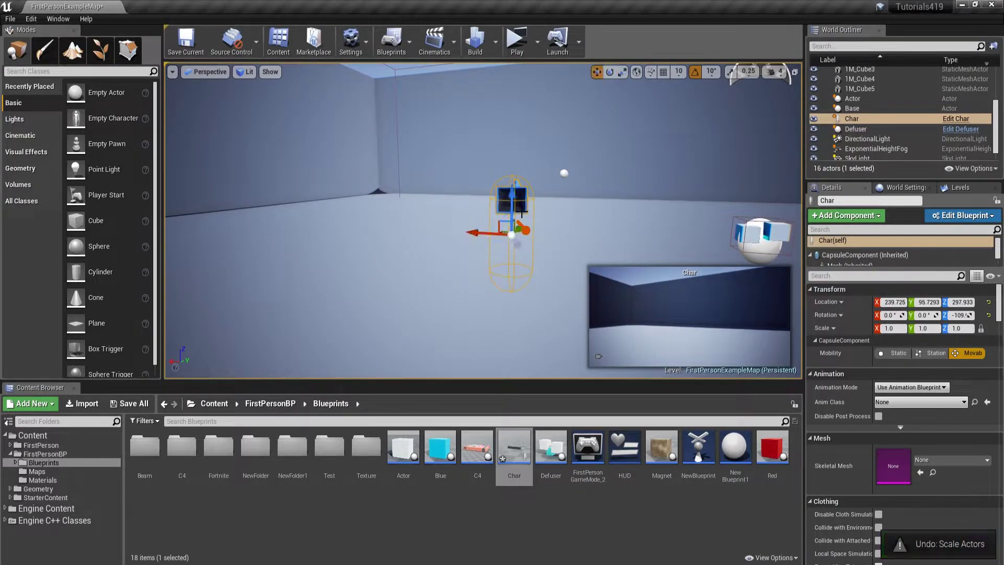
{"action": "left_click_drag", "start_coordinate": [479, 235], "coordinate": [392, 232]}
{"action": "right_click_drag", "start_coordinate": [411, 231], "coordinate": [502, 237]}
Step: Rotate the Char actor to about -179° around Z and scale it uniformly to 0.95862
{"action": "key", "text": "e"}
{"action": "left_click_drag", "start_coordinate": [502, 235], "coordinate": [447, 238]}
{"action": "right_click_drag", "start_coordinate": [447, 239], "coordinate": [408, 239]}
{"action": "left_click_drag", "start_coordinate": [439, 242], "coordinate": [459, 244]}
{"action": "right_click_drag", "start_coordinate": [459, 245], "coordinate": [397, 244]}
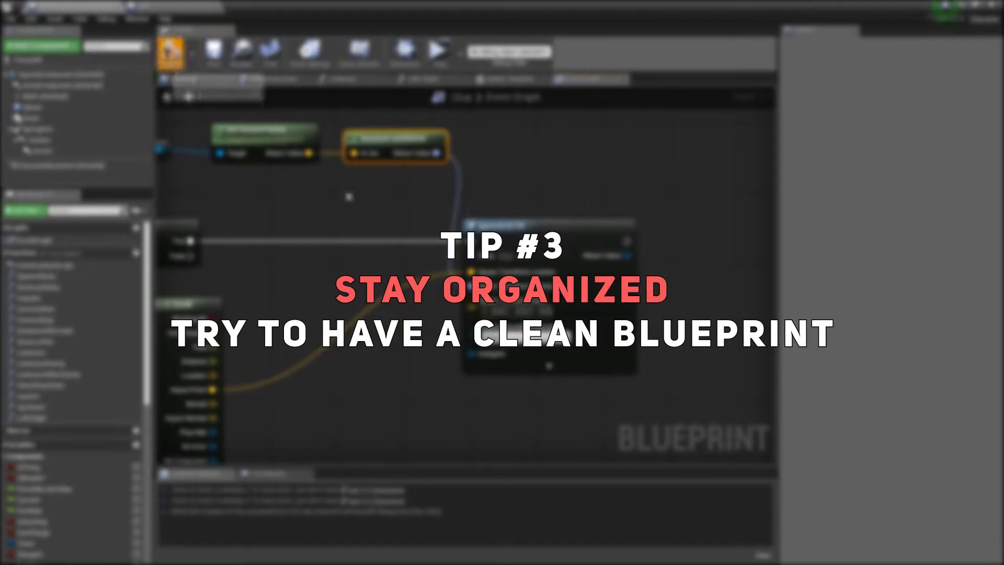
{"action": "left_click", "coordinate": [437, 54]}
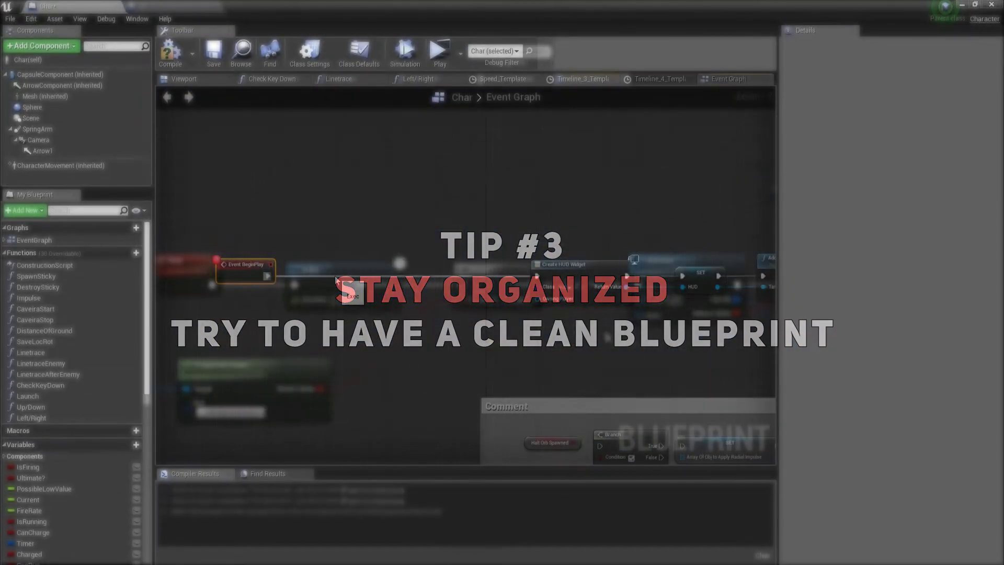
Step: In the Char Event Graph, add reroute nodes to the wire between Event BeginPlay and Create HUD Widget and raise them above it
{"action": "double_click", "coordinate": [333, 275]}
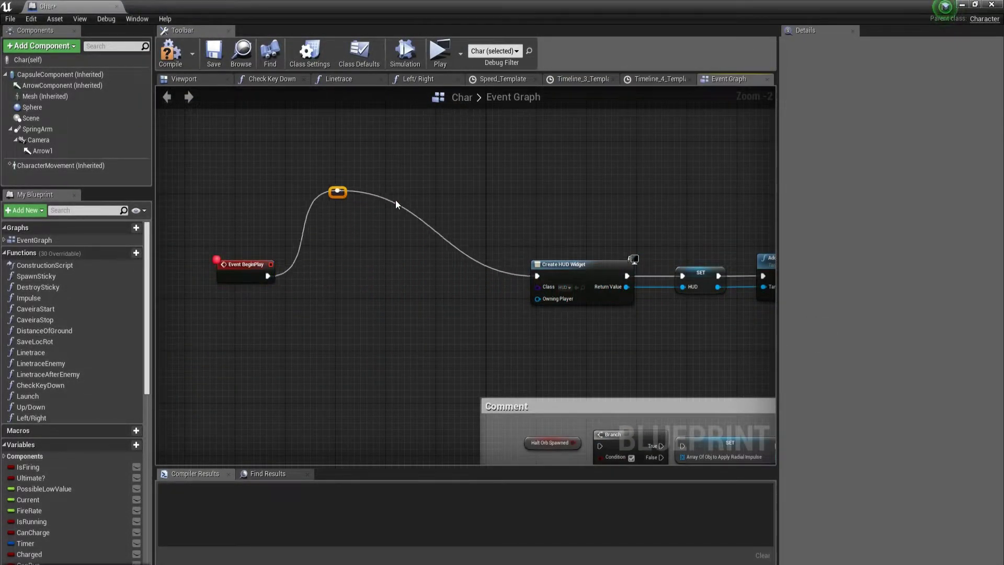
{"action": "scroll", "coordinate": [450, 199], "scroll_direction": "down", "scroll_amount": 2}
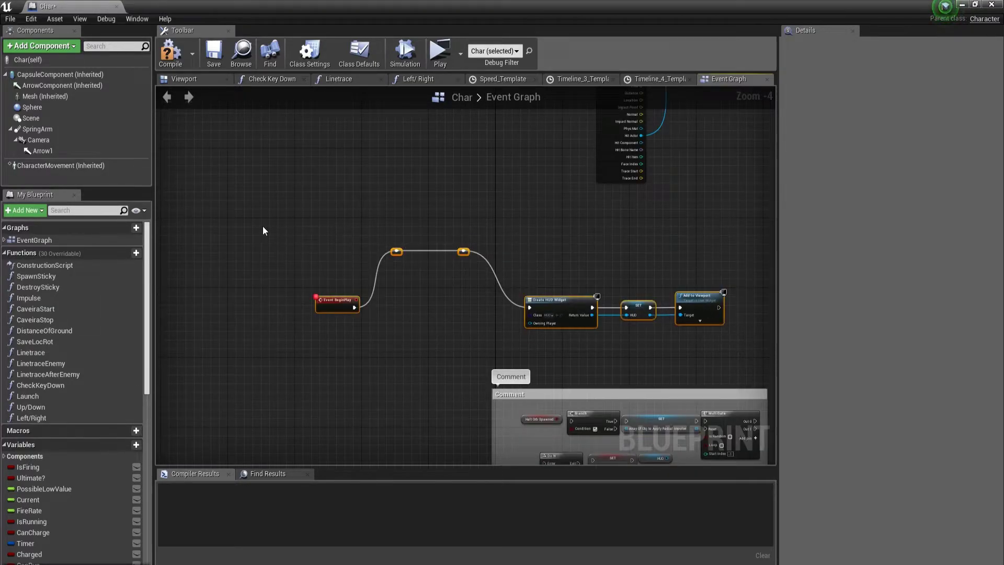
Step: Wrap the selected Event BeginPlay node chain in a comment box titled "Recommended to comment :)"
{"action": "key", "text": "c"}
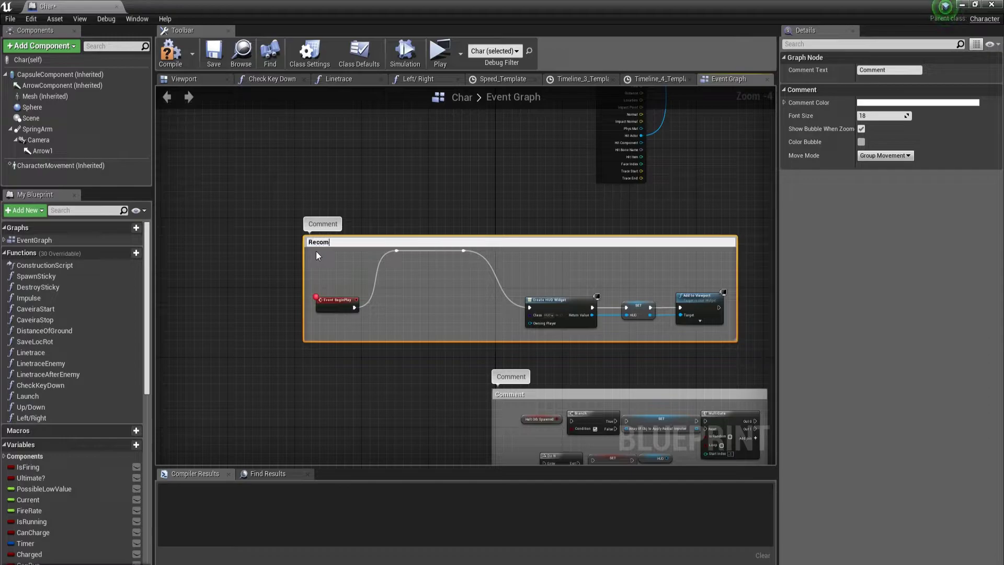
{"action": "type", "text": "Recommended to comment :)"}
{"action": "key", "text": "Return"}
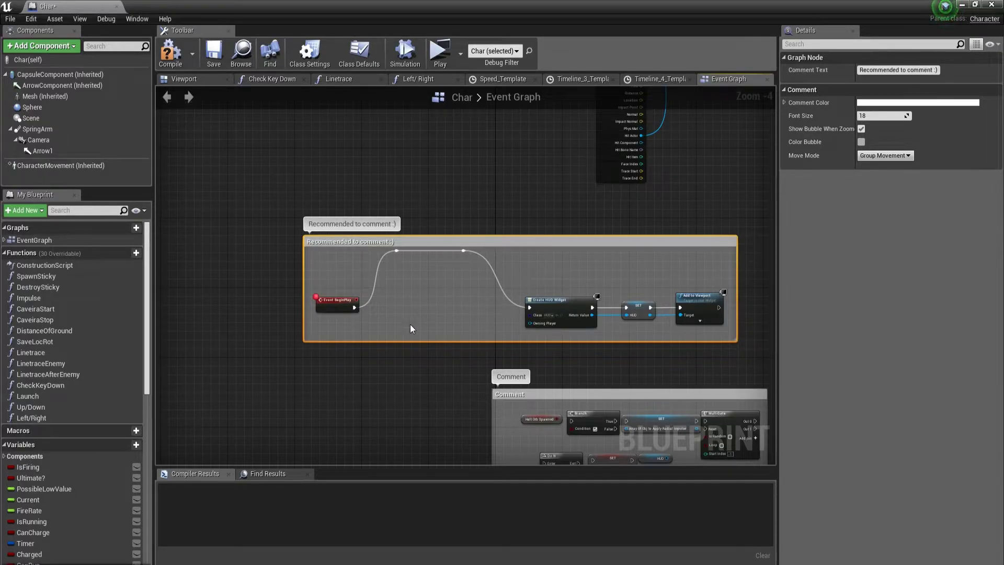
{"action": "left_click", "coordinate": [410, 324]}
Step: Add a custom event with its default name below the "Recommended to comment :)" box
{"action": "right_click_drag", "start_coordinate": [408, 365], "coordinate": [453, 292]}
{"action": "right_click", "coordinate": [366, 322]}
{"action": "type", "text": "add custom"}
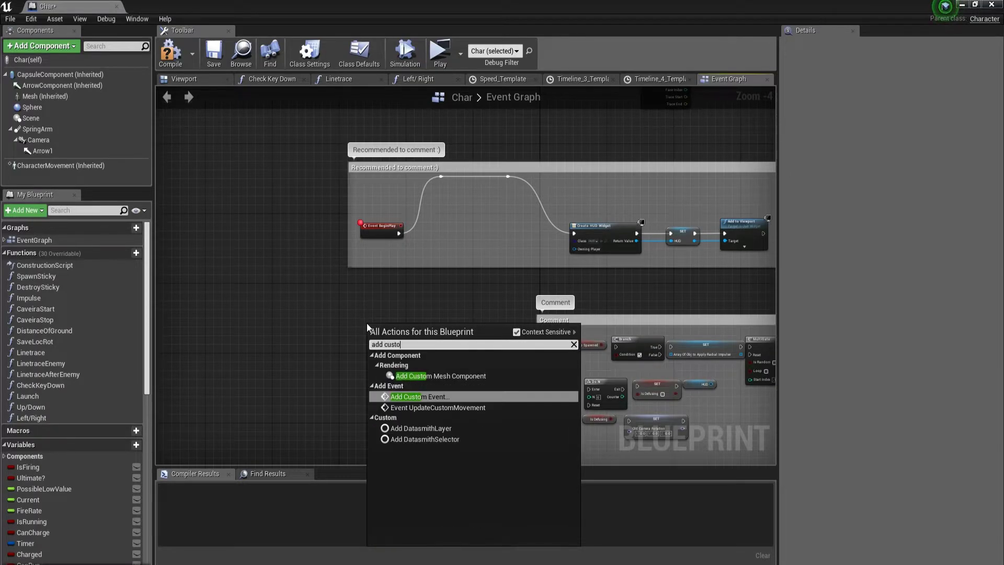
{"action": "key", "text": "Return"}
{"action": "left_click", "coordinate": [400, 276]}
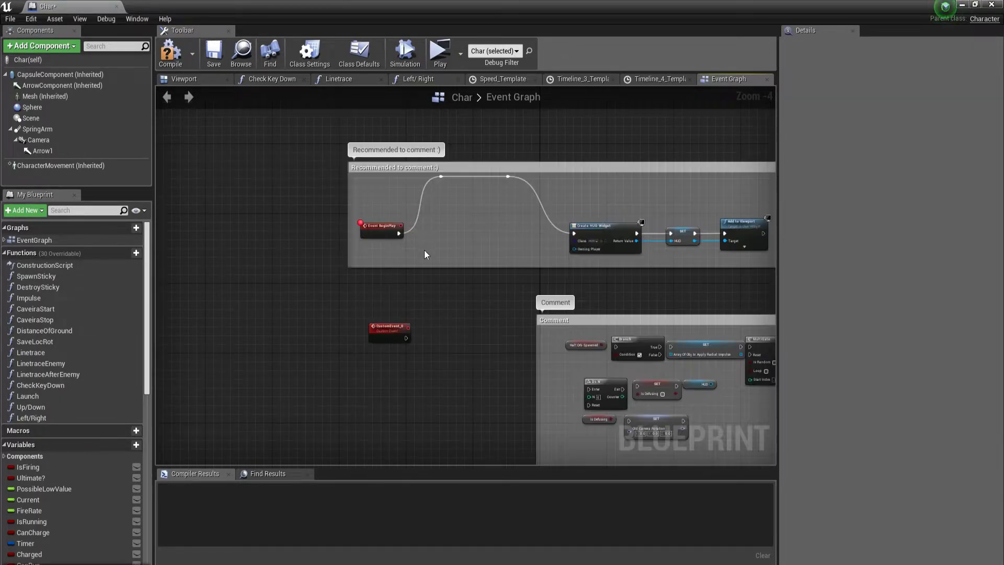
Step: Place a call to the new custom event inside the comment box and connect Event BeginPlay to it
{"action": "right_click", "coordinate": [425, 250]}
{"action": "type", "text": "call cu"}
{"action": "key", "text": "Return"}
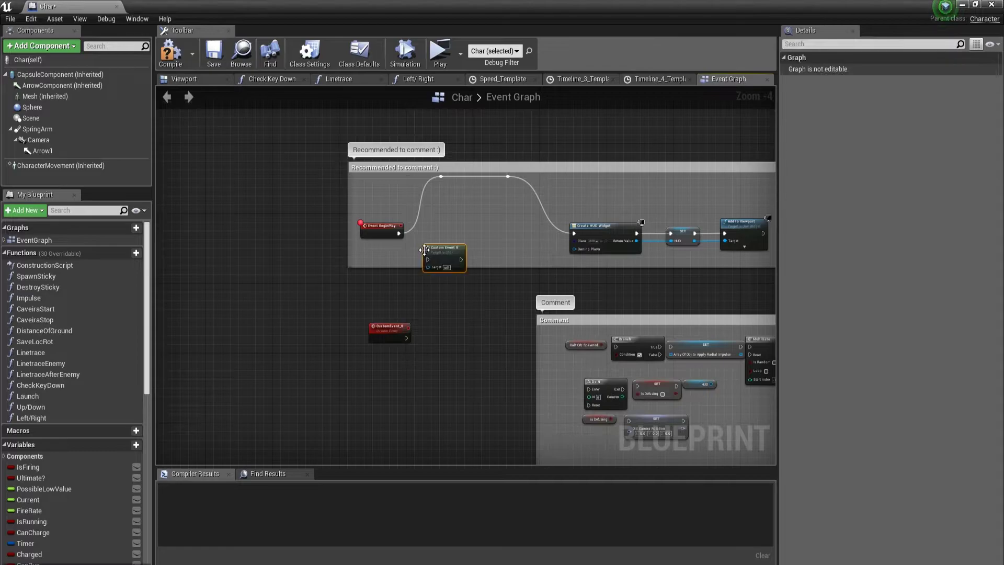
{"action": "scroll", "coordinate": [438, 263], "scroll_direction": "up", "scroll_amount": 4}
{"action": "left_click_drag", "start_coordinate": [351, 204], "coordinate": [444, 188]}
{"action": "right_click_drag", "start_coordinate": [444, 187], "coordinate": [421, 300]}
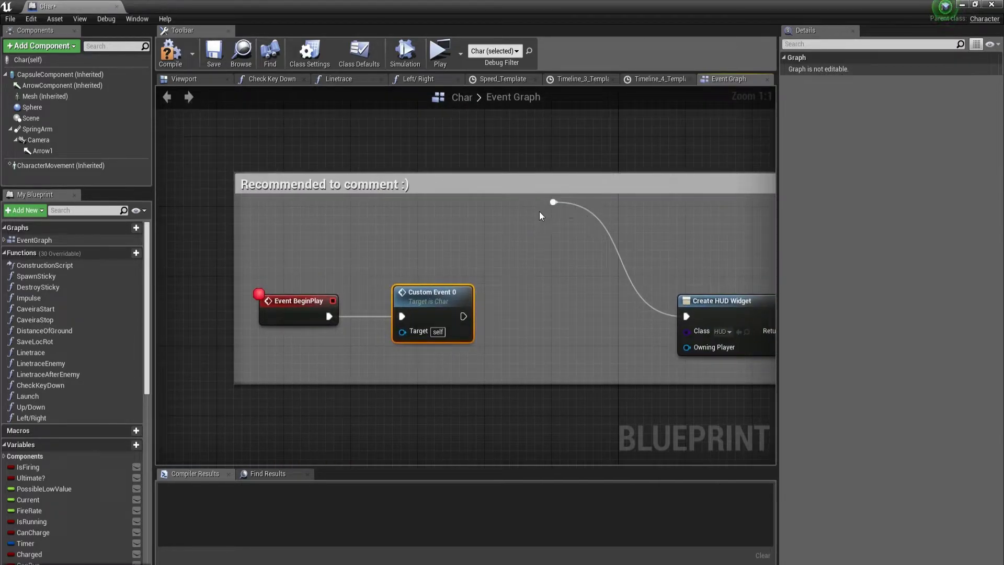
Step: Remove the reroute node before Create HUD Widget and wire the CustomEvent_0 event's output into Create HUD Widget
{"action": "scroll", "coordinate": [550, 219], "scroll_direction": "down", "scroll_amount": 2}
{"action": "key", "text": "Delete"}
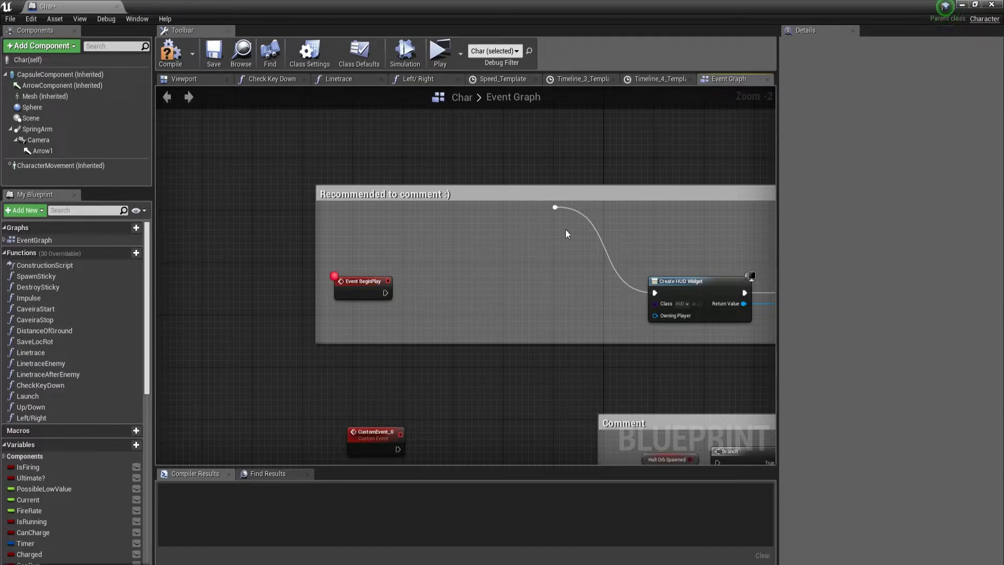
{"action": "key", "text": "ctrl+z"}
{"action": "right_click_drag", "start_coordinate": [589, 253], "coordinate": [486, 262]}
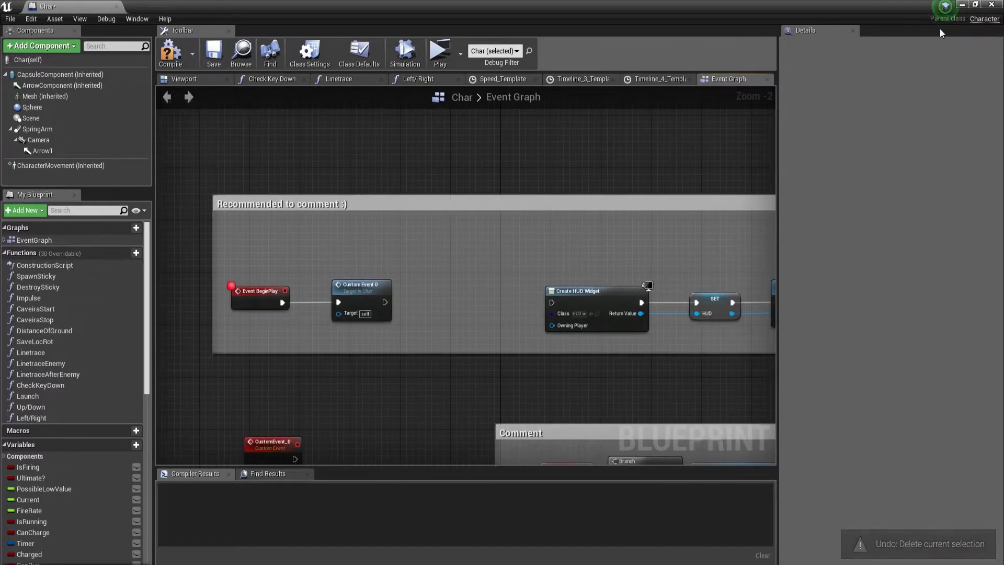
{"action": "left_click_drag", "start_coordinate": [296, 460], "coordinate": [560, 270]}
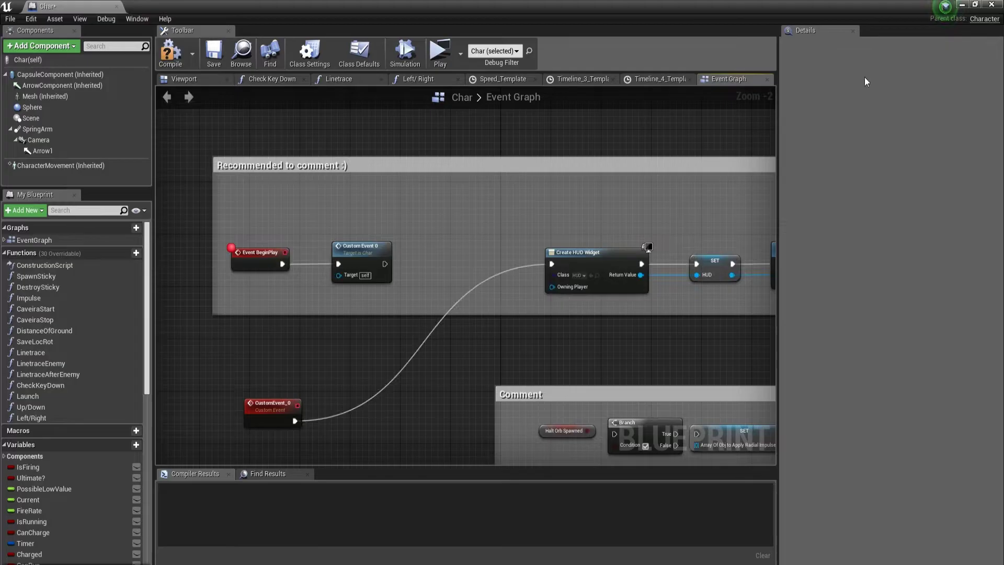
Step: Return to the level editor and show the contents of the FirstPersonBP folder in the content browser
{"action": "left_click", "coordinate": [960, 5]}
{"action": "left_click", "coordinate": [271, 403]}
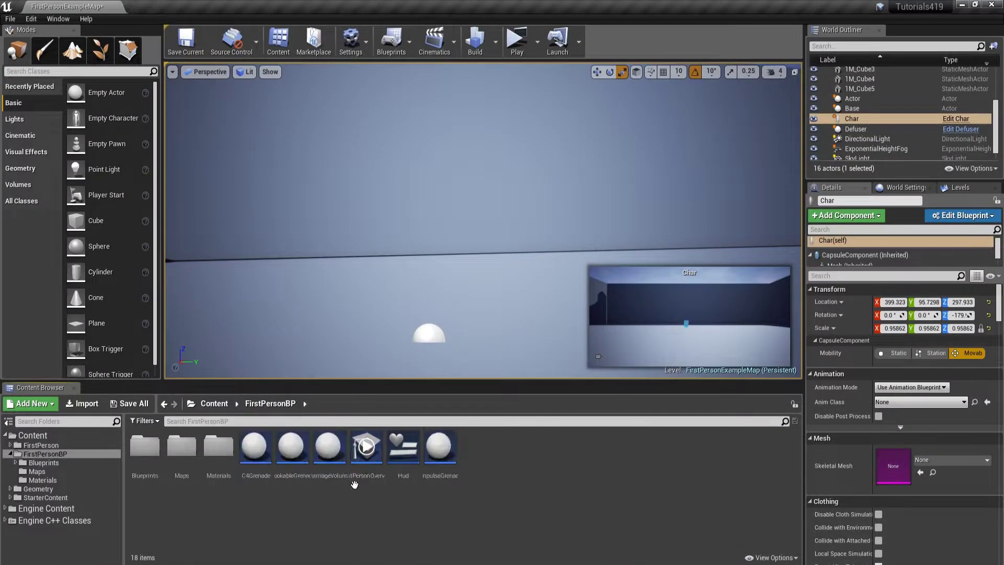
{"action": "right_click", "coordinate": [138, 449]}
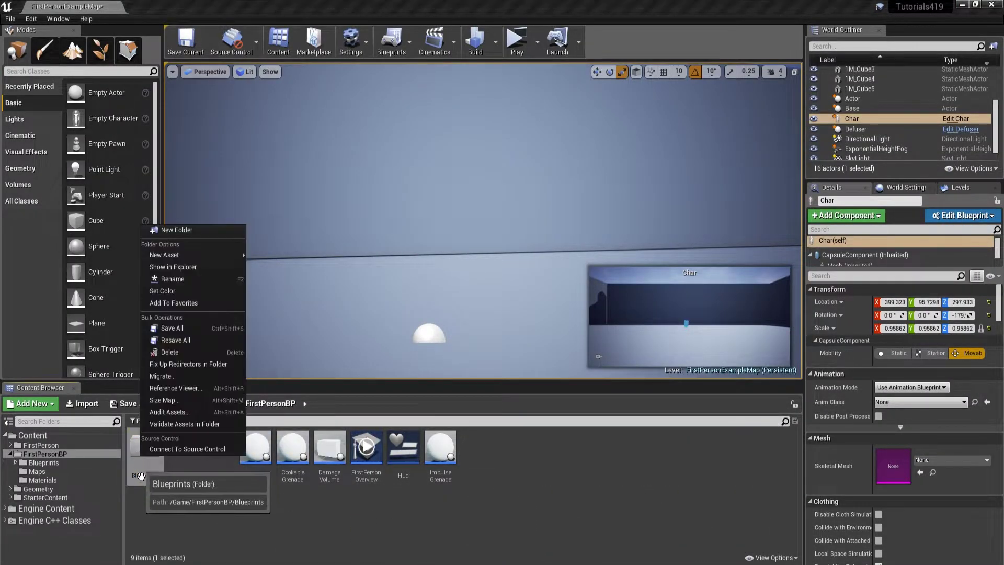
{"action": "left_click", "coordinate": [512, 493]}
Step: Create a folder named ThisIsANewFolder inside FirstPersonBP
{"action": "right_click", "coordinate": [513, 494]}
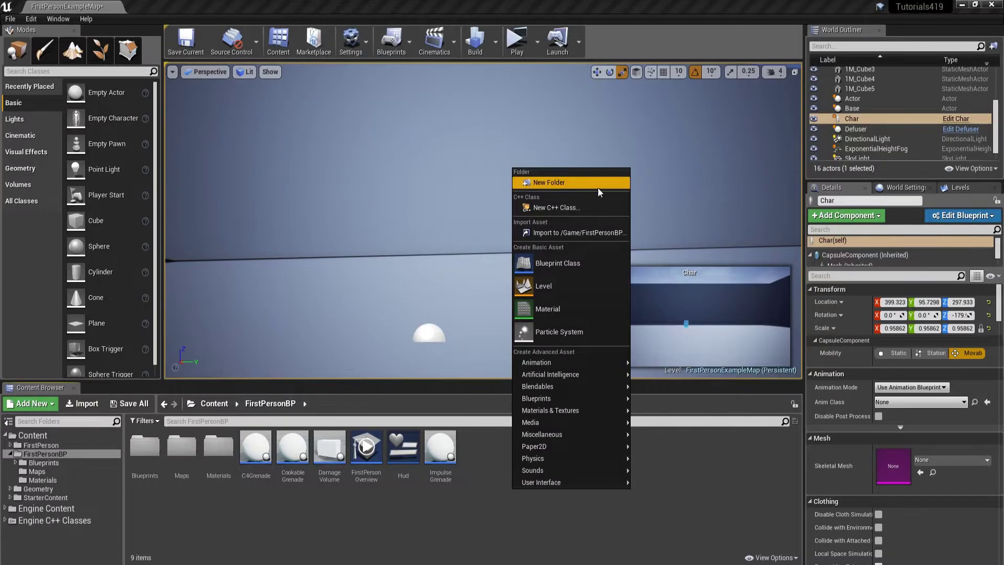
{"action": "left_click", "coordinate": [548, 183]}
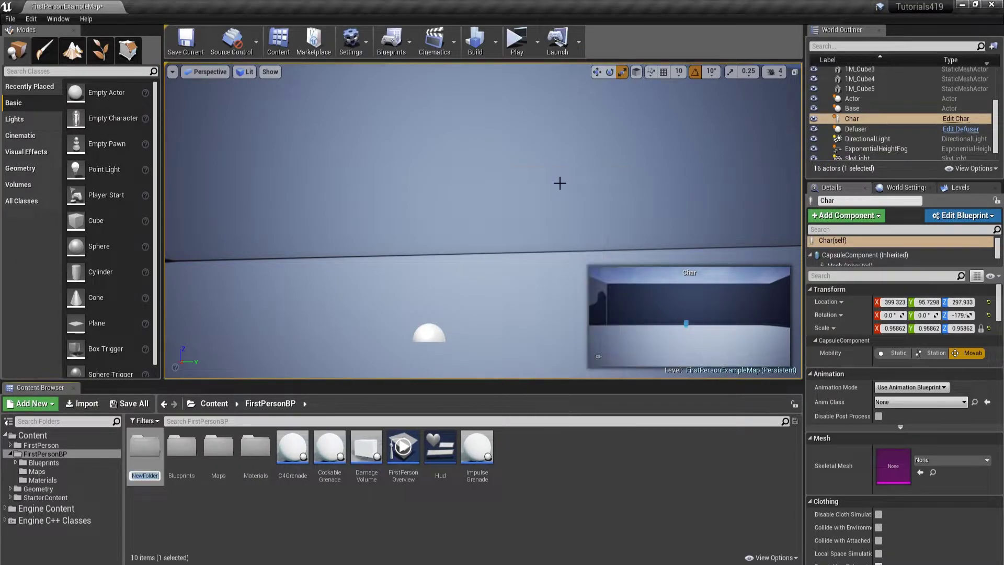
{"action": "type", "text": "This"}
{"action": "key", "text": "BackSpace"}
{"action": "type", "text": "IsAn"}
{"action": "type", "text": "ewFolder"}
{"action": "key", "text": "Return"}
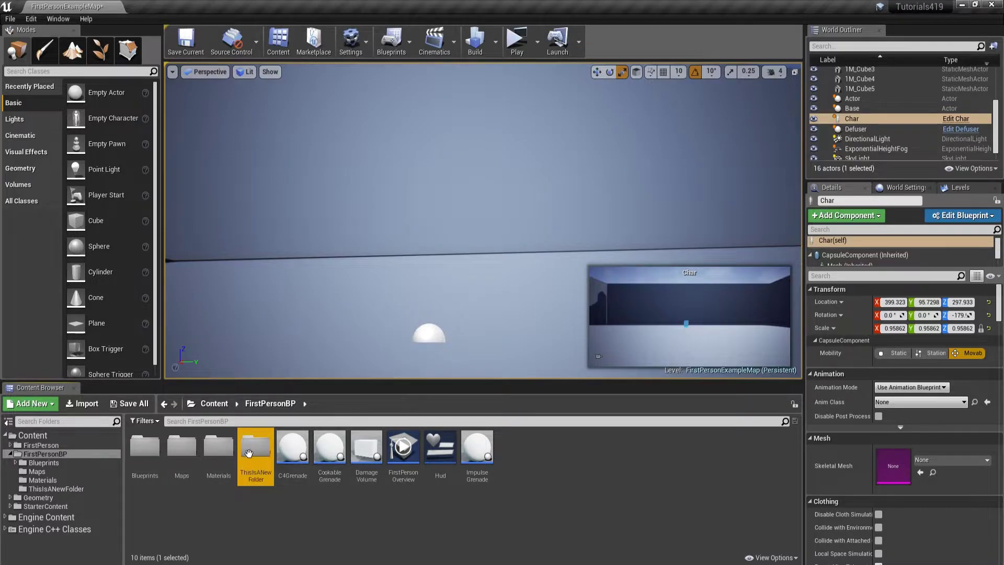
Step: Set the colour of ThisIsANewFolder to blue, Hex sRGB 0092BCFF, with saturation 1.0 and value 0.5
{"action": "right_click", "coordinate": [254, 451]}
{"action": "left_click", "coordinate": [279, 289]}
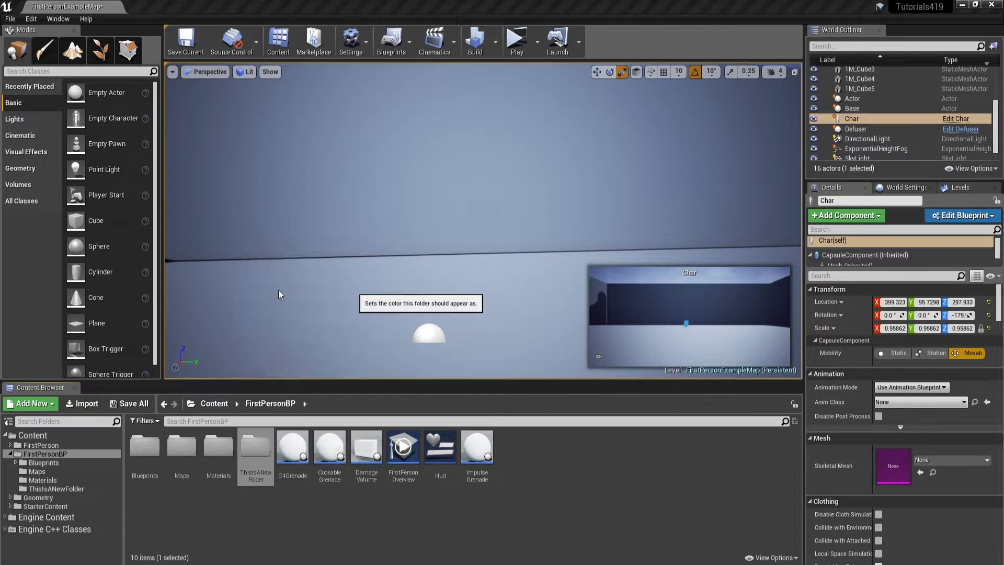
{"action": "left_click_drag", "start_coordinate": [428, 288], "coordinate": [655, 174]}
{"action": "left_click", "coordinate": [595, 205]}
{"action": "mouse_move", "coordinate": [597, 203]}
{"action": "left_mouse_down"}
{"action": "mouse_move", "coordinate": [523, 202]}
{"action": "mouse_move", "coordinate": [519, 273]}
{"action": "left_mouse_up"}
{"action": "mouse_move", "coordinate": [584, 273]}
{"action": "left_mouse_down"}
{"action": "mouse_move", "coordinate": [743, 259]}
{"action": "mouse_move", "coordinate": [529, 199]}
{"action": "mouse_move", "coordinate": [523, 319]}
{"action": "mouse_move", "coordinate": [774, 257]}
{"action": "mouse_move", "coordinate": [462, 121]}
{"action": "mouse_move", "coordinate": [475, 309]}
{"action": "mouse_move", "coordinate": [580, 310]}
{"action": "left_mouse_up"}
{"action": "left_click_drag", "start_coordinate": [646, 295], "coordinate": [646, 310]}
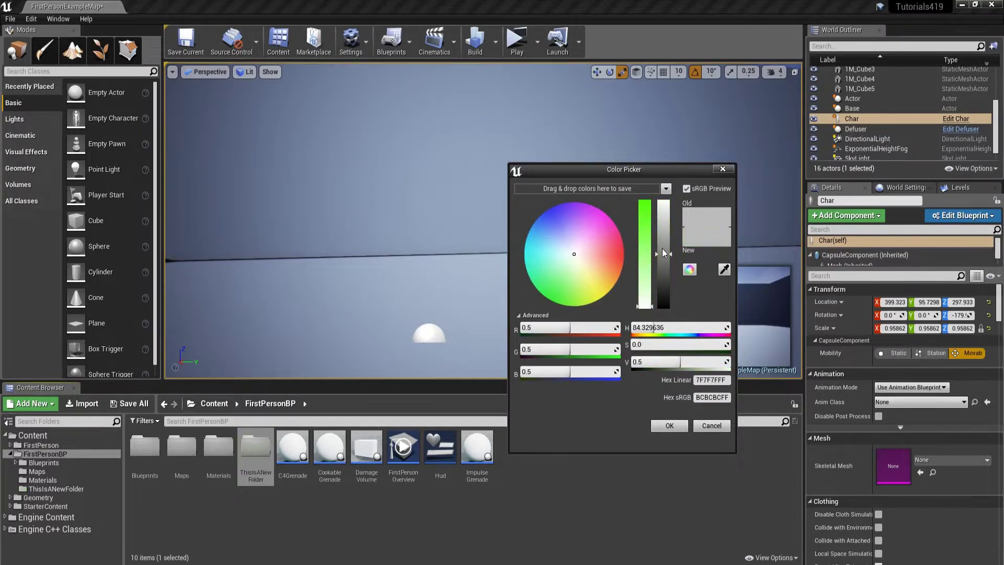
{"action": "left_click_drag", "start_coordinate": [554, 250], "coordinate": [528, 231]}
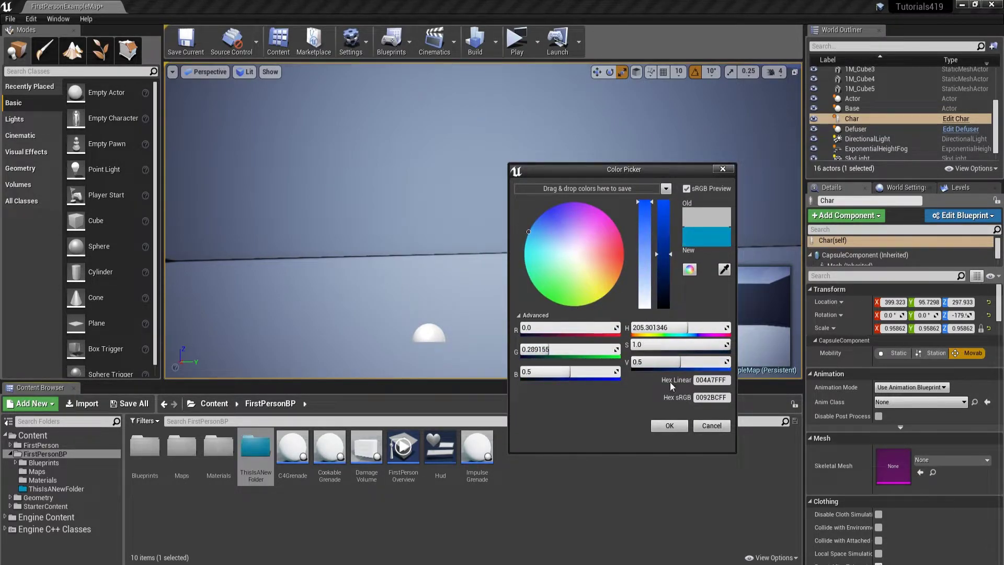
{"action": "left_click", "coordinate": [670, 426]}
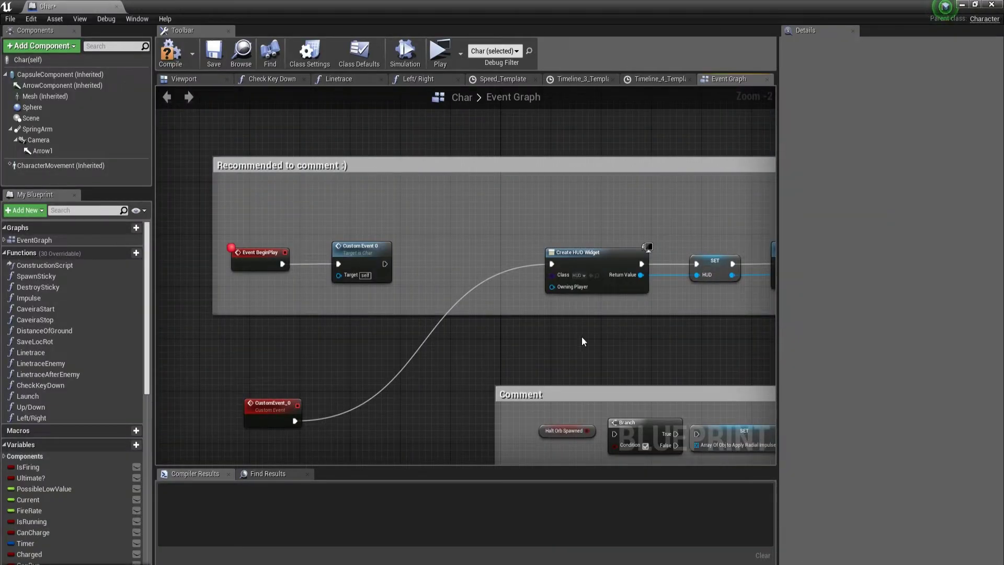
Step: Switch to the Char Blueprint and examine the timeline and Print String chains that branch off at the far end of the Event Graph
{"action": "scroll", "coordinate": [549, 276], "scroll_direction": "down", "scroll_amount": 5}
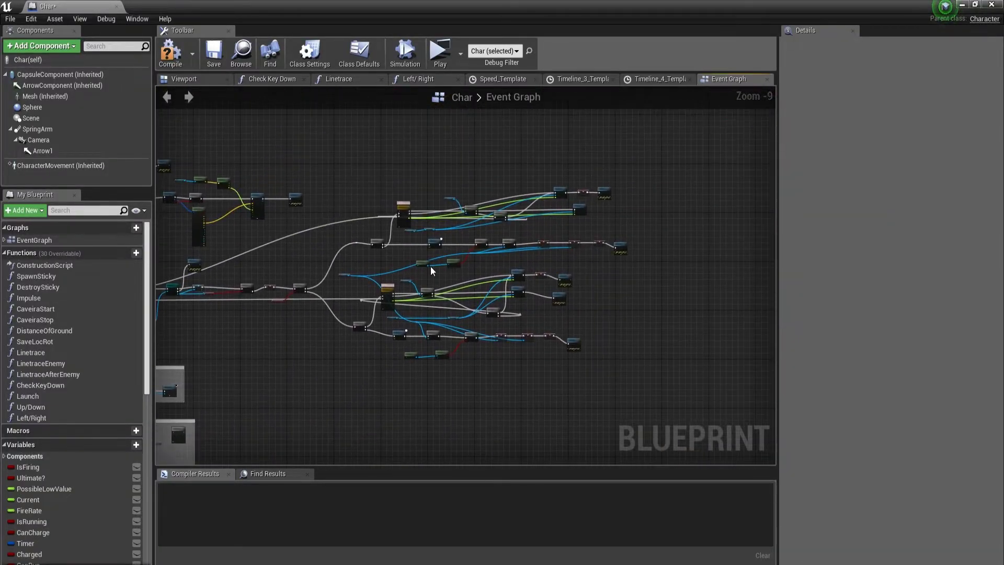
{"action": "scroll", "coordinate": [549, 359], "scroll_direction": "down", "scroll_amount": 1}
{"action": "scroll", "coordinate": [442, 239], "scroll_direction": "up", "scroll_amount": 6}
{"action": "right_click_drag", "start_coordinate": [442, 239], "coordinate": [693, 220]}
{"action": "scroll", "coordinate": [486, 221], "scroll_direction": "down", "scroll_amount": 4}
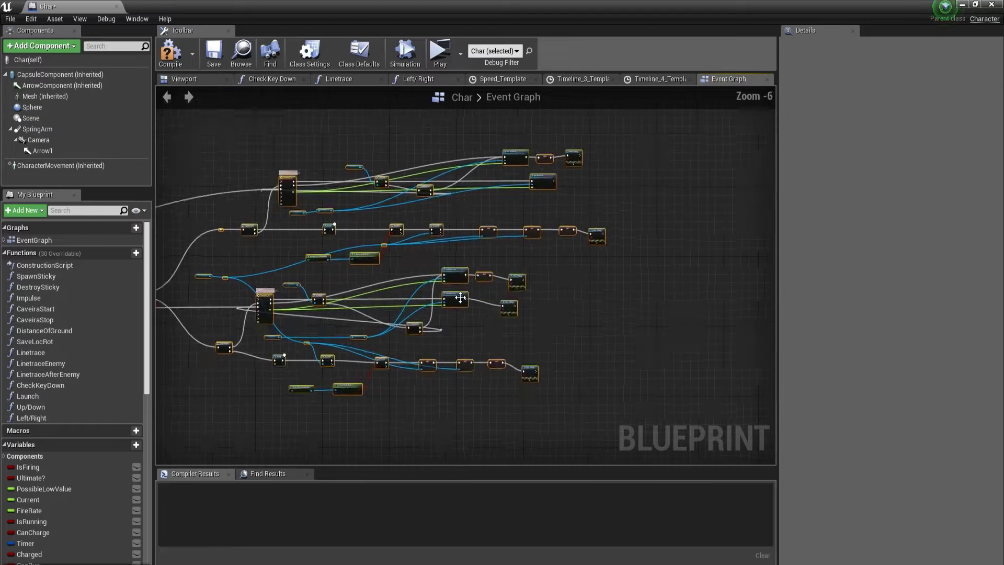
{"action": "scroll", "coordinate": [461, 292], "scroll_direction": "up", "scroll_amount": 5}
{"action": "left_click", "coordinate": [512, 330]}
{"action": "right_click_drag", "start_coordinate": [503, 334], "coordinate": [768, 335]}
{"action": "scroll", "coordinate": [641, 331], "scroll_direction": "down", "scroll_amount": 2}
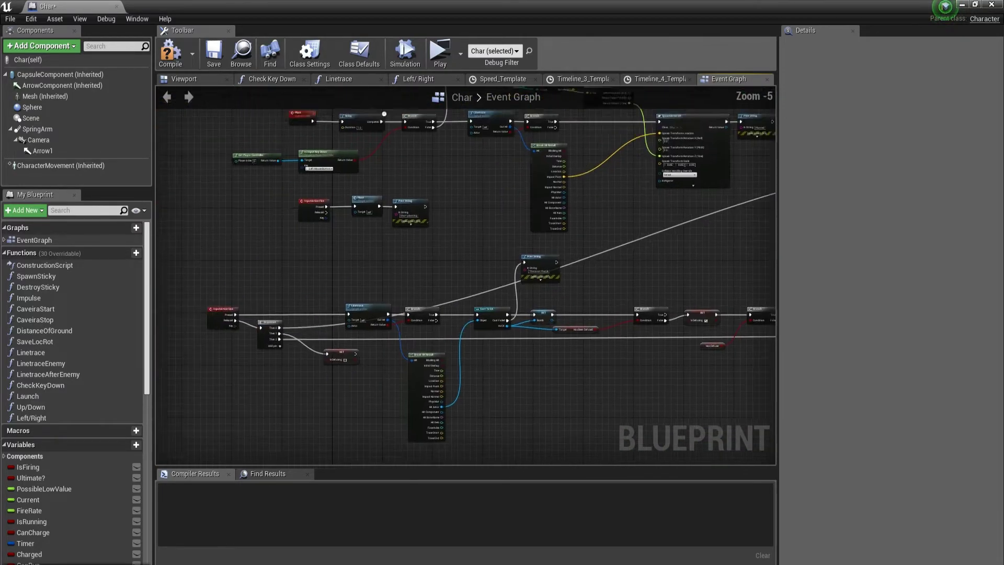
Step: Examine the sphere's begin and end overlap events and the InputAction Use chain with its DoOnce, Sequence and timelines
{"action": "scroll", "coordinate": [261, 340], "scroll_direction": "up", "scroll_amount": 4}
{"action": "scroll", "coordinate": [592, 307], "scroll_direction": "down", "scroll_amount": 2}
{"action": "right_click_drag", "start_coordinate": [592, 306], "coordinate": [443, 437]}
{"action": "scroll", "coordinate": [437, 351], "scroll_direction": "down", "scroll_amount": 4}
{"action": "right_click_drag", "start_coordinate": [437, 351], "coordinate": [314, 393]}
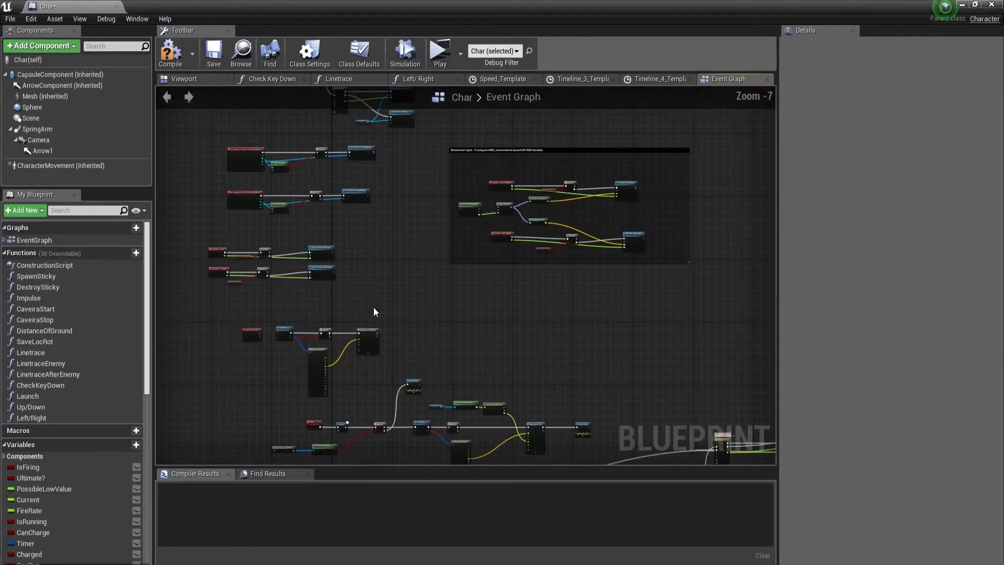
{"action": "right_click_drag", "start_coordinate": [397, 253], "coordinate": [392, 372]}
{"action": "scroll", "coordinate": [260, 384], "scroll_direction": "up", "scroll_amount": 6}
{"action": "right_click_drag", "start_coordinate": [260, 385], "coordinate": [410, 363]}
{"action": "right_click_drag", "start_coordinate": [474, 157], "coordinate": [415, 345]}
{"action": "scroll", "coordinate": [415, 345], "scroll_direction": "down", "scroll_amount": 4}
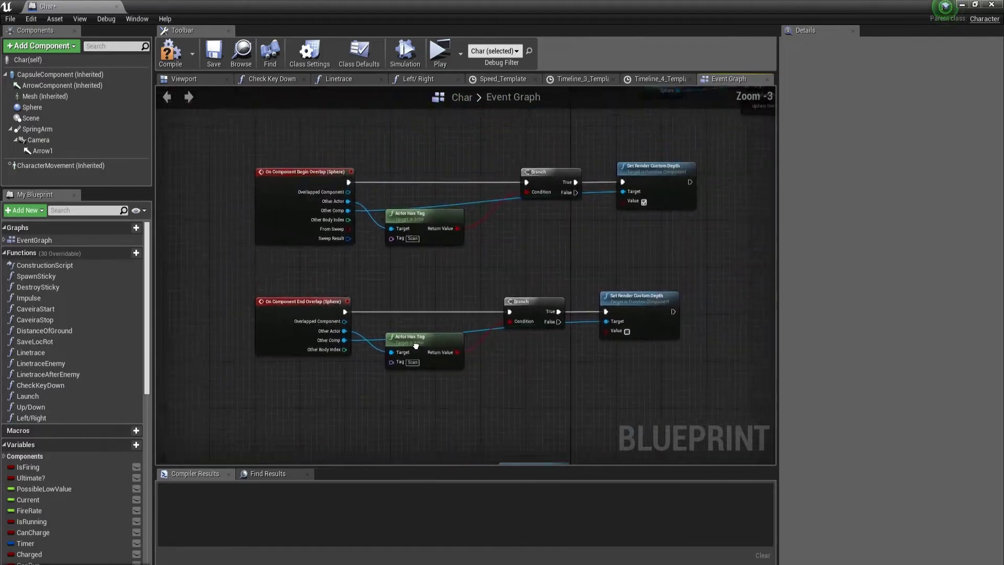
{"action": "right_click_drag", "start_coordinate": [453, 276], "coordinate": [426, 311]}
{"action": "right_click_drag", "start_coordinate": [492, 183], "coordinate": [472, 318]}
{"action": "scroll", "coordinate": [472, 318], "scroll_direction": "up", "scroll_amount": 2}
{"action": "right_click_drag", "start_coordinate": [400, 332], "coordinate": [564, 349]}
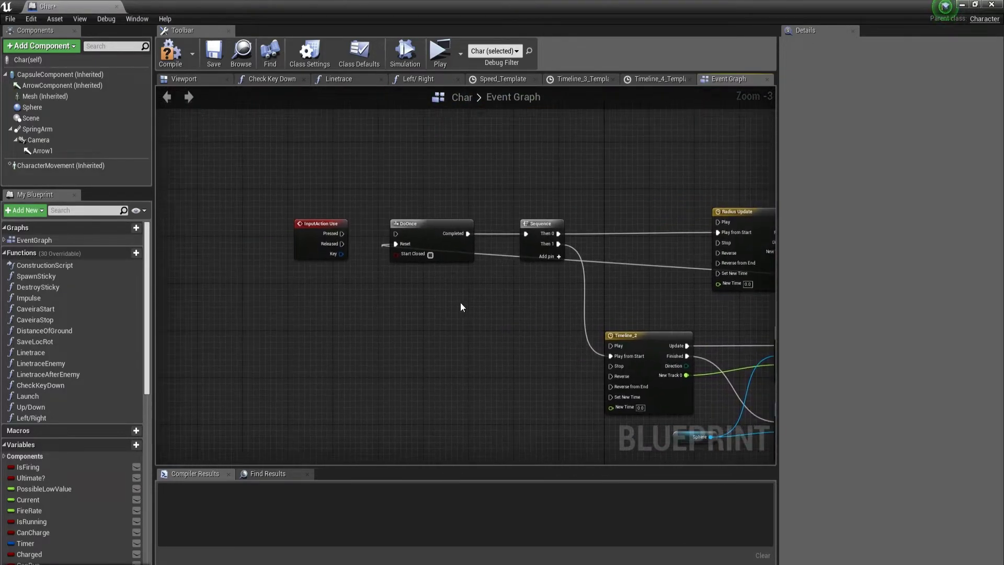
Step: Survey the remaining node groups and comment boxes across the Event Graph for how tidily they are laid out
{"action": "scroll", "coordinate": [460, 302], "scroll_direction": "down", "scroll_amount": 2}
{"action": "right_click_drag", "start_coordinate": [258, 178], "coordinate": [418, 362]}
{"action": "right_click_drag", "start_coordinate": [351, 335], "coordinate": [706, 358]}
{"action": "right_click_drag", "start_coordinate": [636, 95], "coordinate": [335, 381]}
{"action": "right_click_drag", "start_coordinate": [768, 374], "coordinate": [231, 135]}
{"action": "scroll", "coordinate": [428, 296], "scroll_direction": "up", "scroll_amount": 2}
{"action": "scroll", "coordinate": [538, 266], "scroll_direction": "down", "scroll_amount": 2}
{"action": "right_click_drag", "start_coordinate": [769, 417], "coordinate": [247, 205]}
{"action": "right_click_drag", "start_coordinate": [769, 455], "coordinate": [558, 307]}
{"action": "right_click_drag", "start_coordinate": [723, 324], "coordinate": [266, 233]}
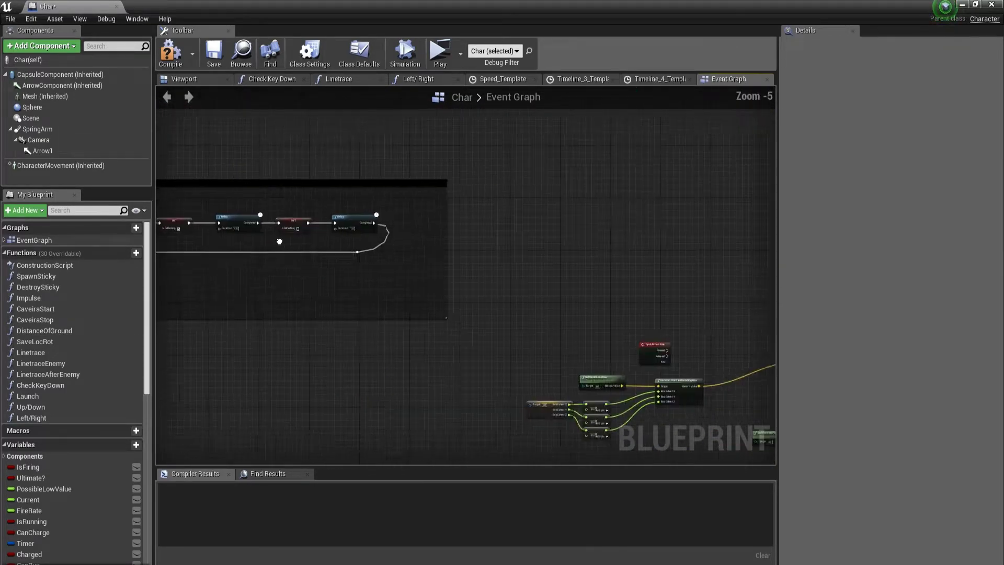
{"action": "scroll", "coordinate": [718, 348], "scroll_direction": "down", "scroll_amount": 1}
{"action": "right_click_drag", "start_coordinate": [718, 348], "coordinate": [506, 307]}
{"action": "right_click_drag", "start_coordinate": [507, 307], "coordinate": [384, 289]}
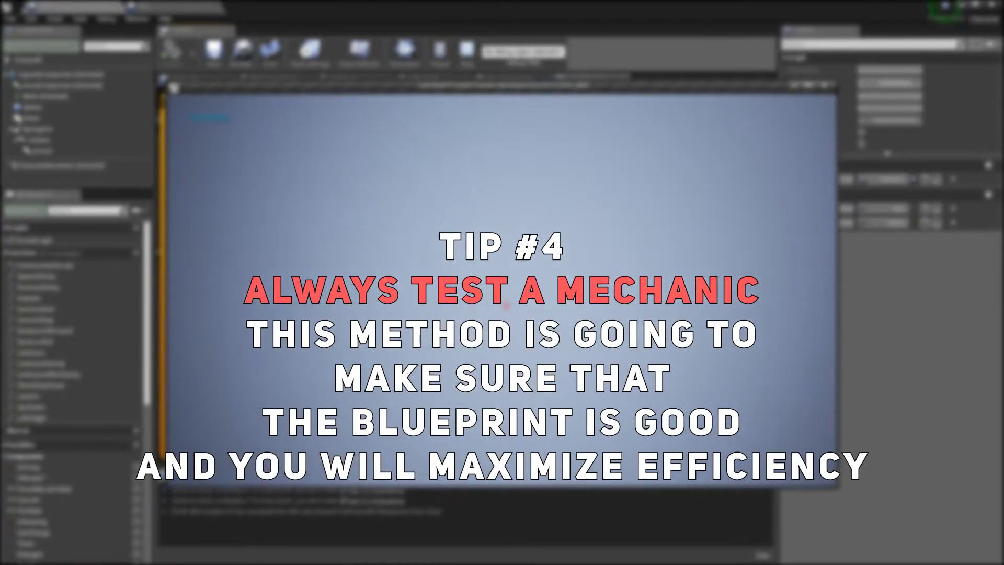
Step: Examine the "This is not the C4" Print String and follow its chain to the debug Print String ending the upper defuse branch
{"action": "right_click_drag", "start_coordinate": [615, 363], "coordinate": [610, 379]}
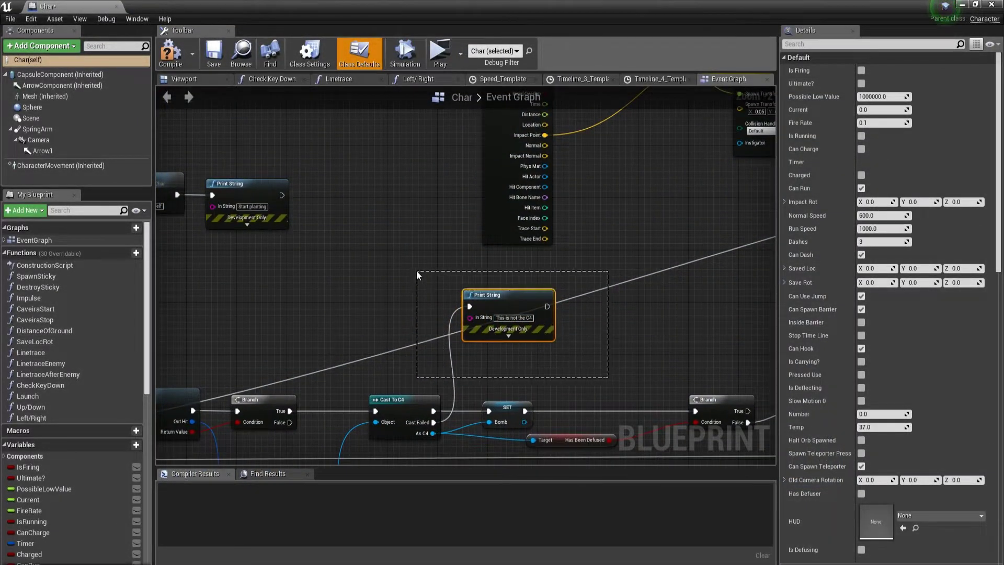
{"action": "left_click_drag", "start_coordinate": [417, 271], "coordinate": [416, 271]}
{"action": "scroll", "coordinate": [497, 291], "scroll_direction": "down", "scroll_amount": 4}
{"action": "scroll", "coordinate": [500, 294], "scroll_direction": "up", "scroll_amount": 4}
{"action": "scroll", "coordinate": [639, 319], "scroll_direction": "down", "scroll_amount": 4}
{"action": "right_click_drag", "start_coordinate": [638, 318], "coordinate": [500, 287]}
{"action": "scroll", "coordinate": [742, 366], "scroll_direction": "up", "scroll_amount": 4}
{"action": "right_click_drag", "start_coordinate": [743, 366], "coordinate": [228, 266]}
{"action": "scroll", "coordinate": [338, 271], "scroll_direction": "down", "scroll_amount": 2}
{"action": "left_click", "coordinate": [455, 214]}
{"action": "right_click_drag", "start_coordinate": [455, 215], "coordinate": [455, 96]}
{"action": "left_click", "coordinate": [538, 288]}
{"action": "scroll", "coordinate": [538, 266], "scroll_direction": "down", "scroll_amount": 1}
{"action": "right_click_drag", "start_coordinate": [538, 265], "coordinate": [591, 124]}
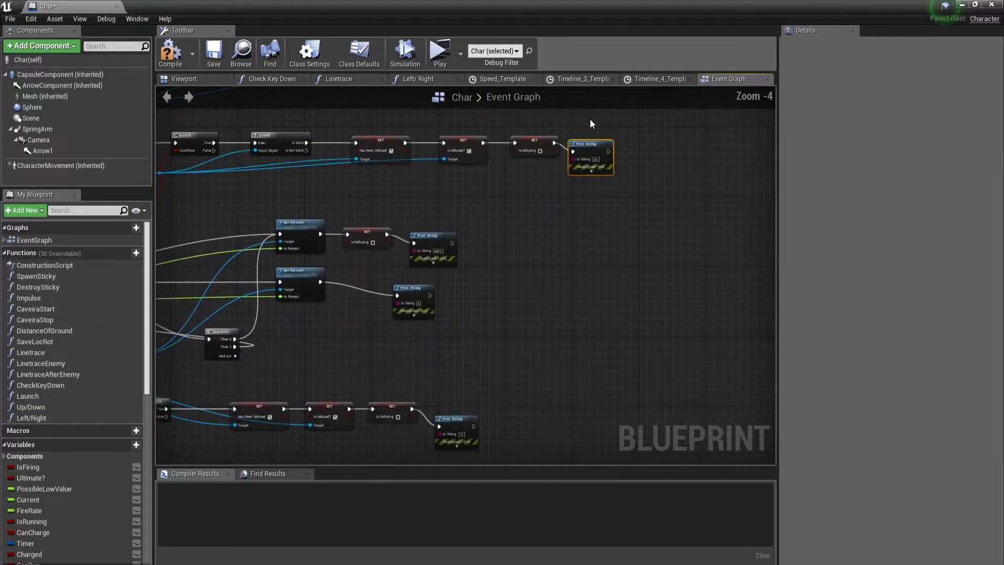
Step: Inspect the Print String nodes ending the lower timeline and defuse chains, and return to the Is Defusing setter
{"action": "scroll", "coordinate": [502, 220], "scroll_direction": "up", "scroll_amount": 4}
{"action": "left_click", "coordinate": [404, 295]}
{"action": "right_click_drag", "start_coordinate": [411, 407], "coordinate": [459, 164]}
{"action": "left_click", "coordinate": [429, 293]}
{"action": "scroll", "coordinate": [454, 292], "scroll_direction": "down", "scroll_amount": 2}
{"action": "left_click", "coordinate": [465, 332]}
{"action": "scroll", "coordinate": [463, 316], "scroll_direction": "down", "scroll_amount": 3}
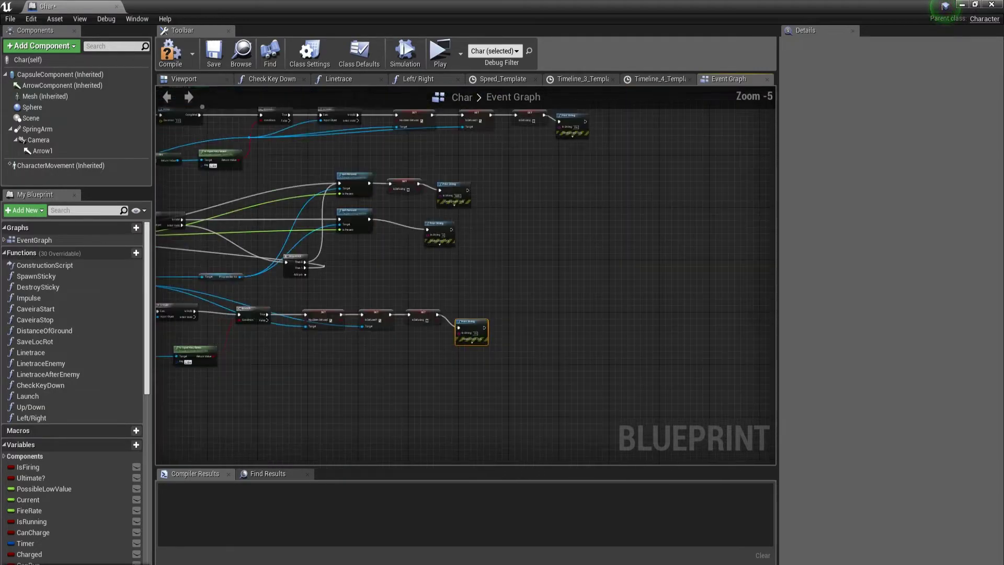
{"action": "right_click_drag", "start_coordinate": [393, 321], "coordinate": [679, 325]}
{"action": "scroll", "coordinate": [680, 324], "scroll_direction": "down", "scroll_amount": 1}
{"action": "scroll", "coordinate": [482, 310], "scroll_direction": "up", "scroll_amount": 4}
{"action": "right_click_drag", "start_coordinate": [482, 311], "coordinate": [616, 365]}
{"action": "right_click_drag", "start_coordinate": [186, 233], "coordinate": [482, 334]}
{"action": "left_click_drag", "start_coordinate": [512, 291], "coordinate": [468, 290]}
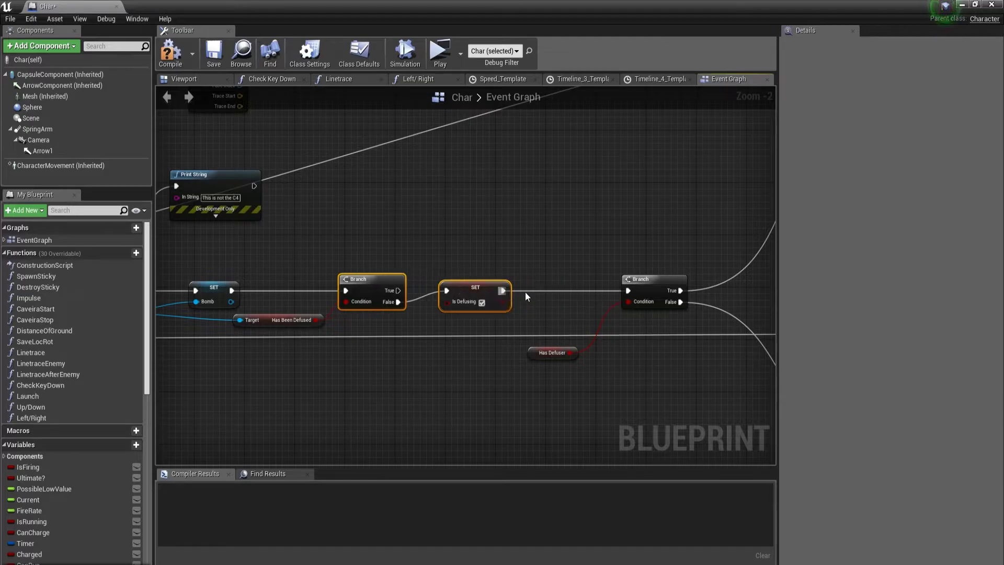
{"action": "right_click", "coordinate": [519, 259]}
{"action": "type", "text": "soll"}
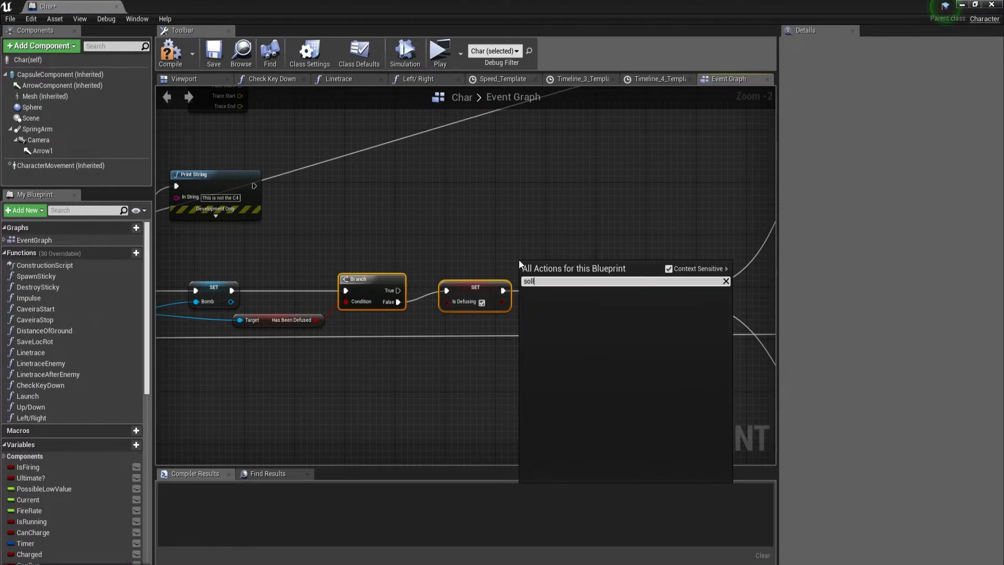
{"action": "type", "text": "ut"}
{"action": "key", "text": "BackSpace"}
{"action": "key", "text": "BackSpace"}
{"action": "key", "text": "BackSpace"}
{"action": "key", "text": "BackSpace"}
{"action": "left_click", "coordinate": [503, 246]}
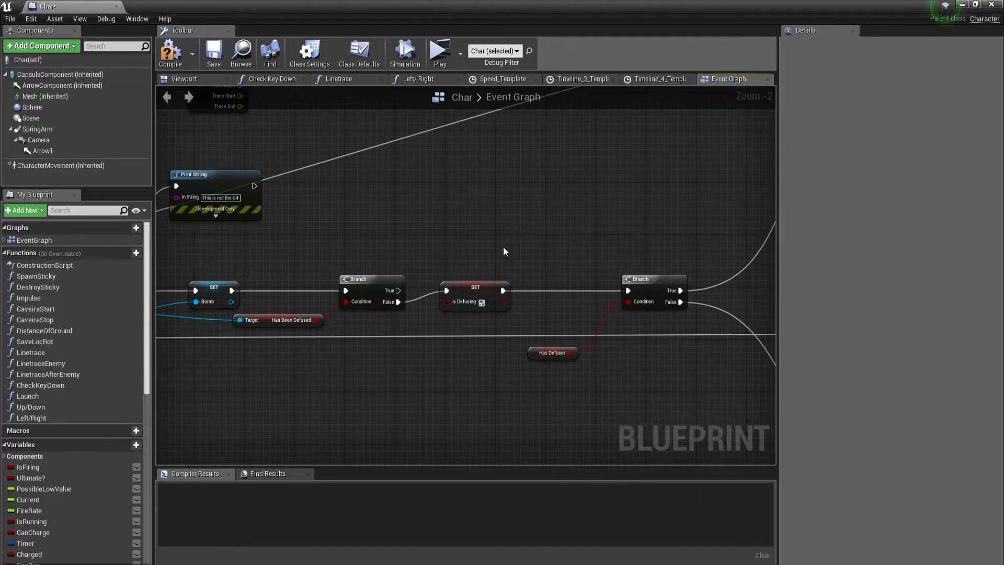
Step: Insert a Print String reading "Error here fix" between the Is Defusing setter and the Has Defuser branch, and compile the Blueprint
{"action": "right_click_drag", "start_coordinate": [528, 329], "coordinate": [443, 303]}
{"action": "left_click_drag", "start_coordinate": [411, 332], "coordinate": [447, 335]}
{"action": "type", "text": "pri"}
{"action": "key", "text": "Return"}
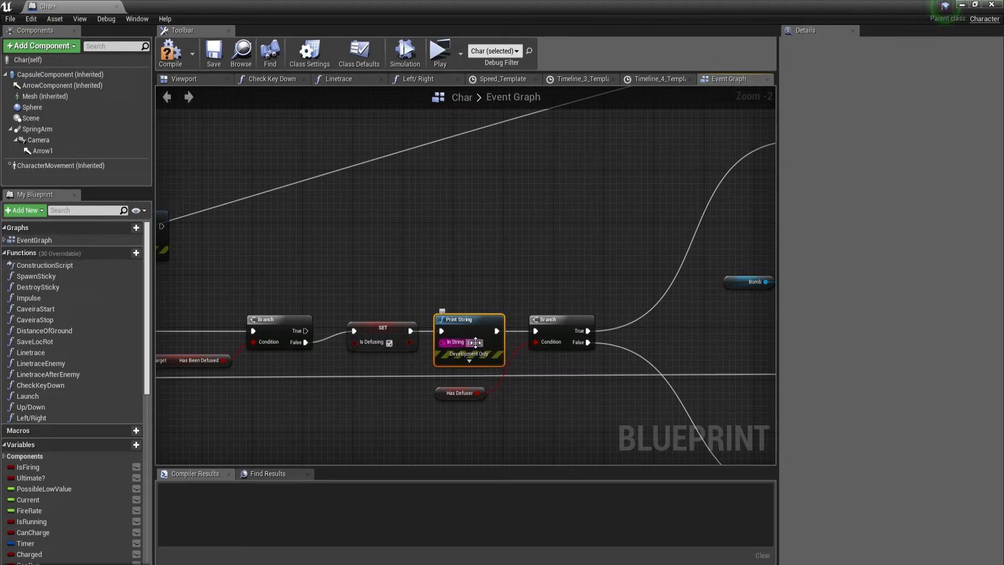
{"action": "left_click", "coordinate": [496, 297]}
{"action": "right_click_drag", "start_coordinate": [496, 297], "coordinate": [155, 152]}
{"action": "key", "text": "F7"}
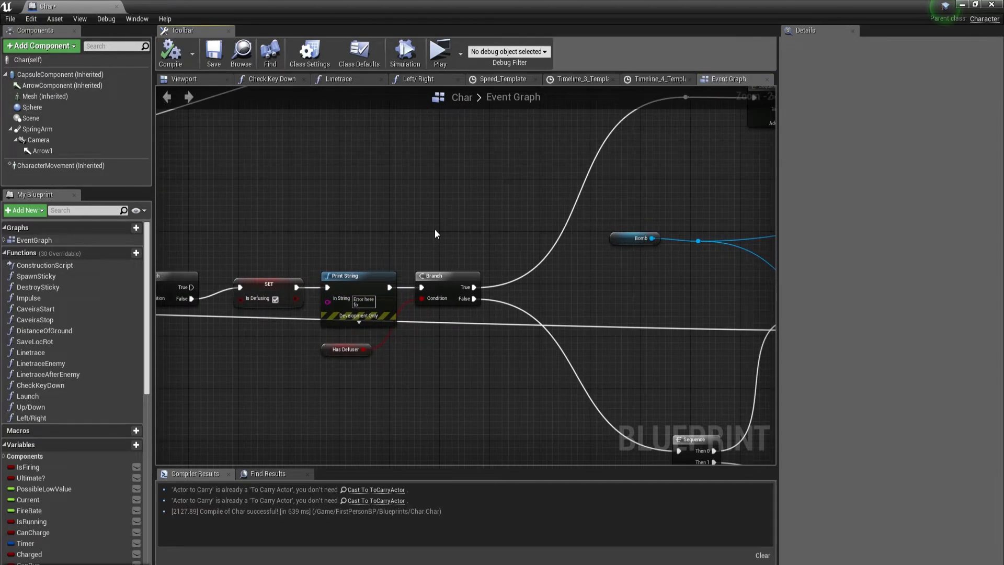
Step: Wrap the upper timeline branch in a comment named "Good Part" and the lower one in a comment named "Bad part"
{"action": "scroll", "coordinate": [435, 230], "scroll_direction": "down", "scroll_amount": 6}
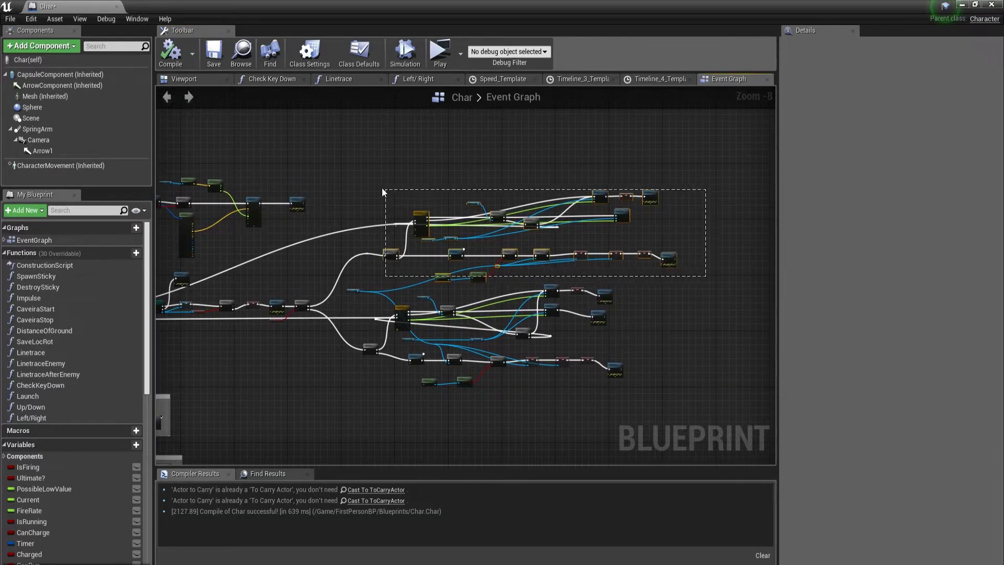
{"action": "key", "text": "c"}
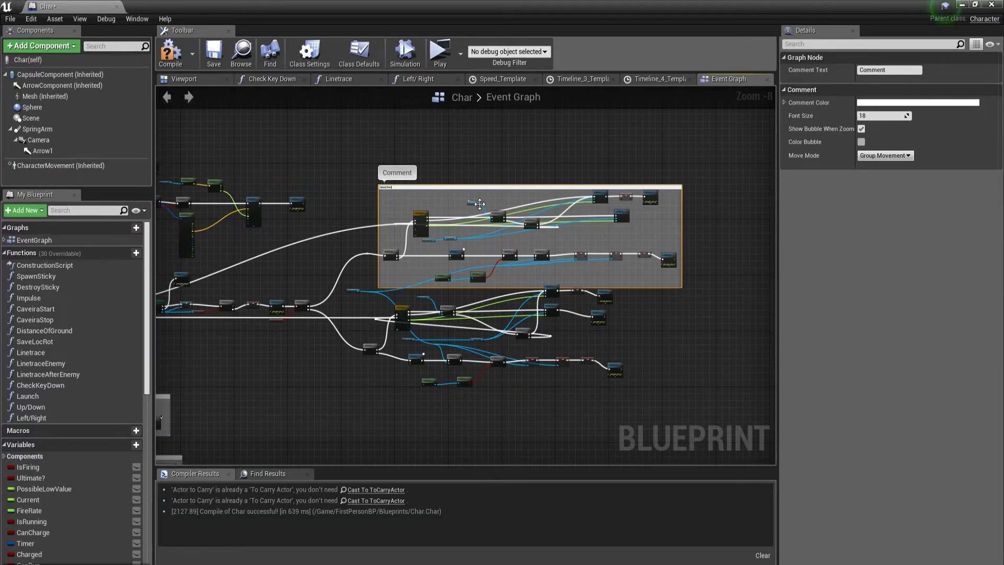
{"action": "left_click_drag", "start_coordinate": [341, 290], "coordinate": [341, 284]}
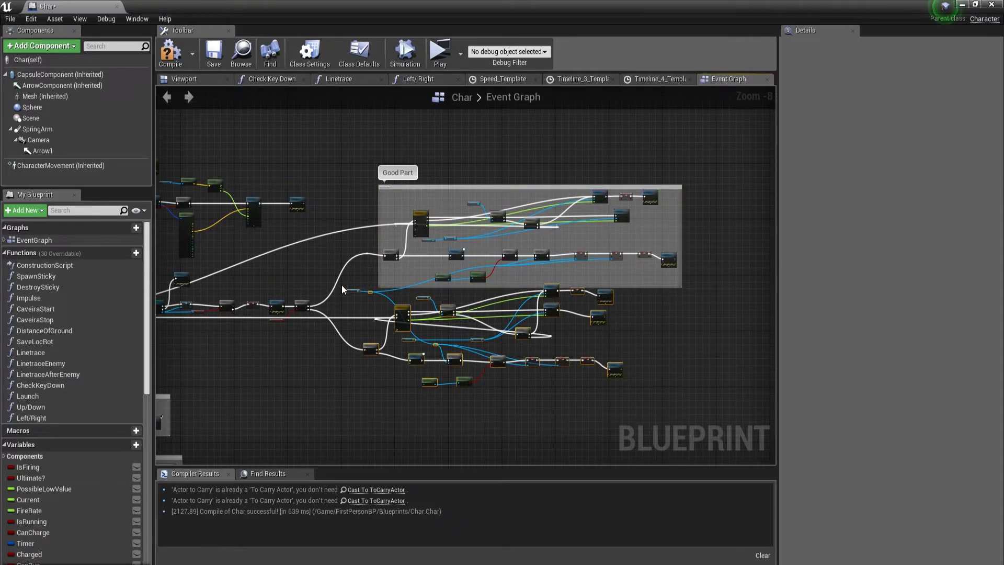
{"action": "key", "text": "c"}
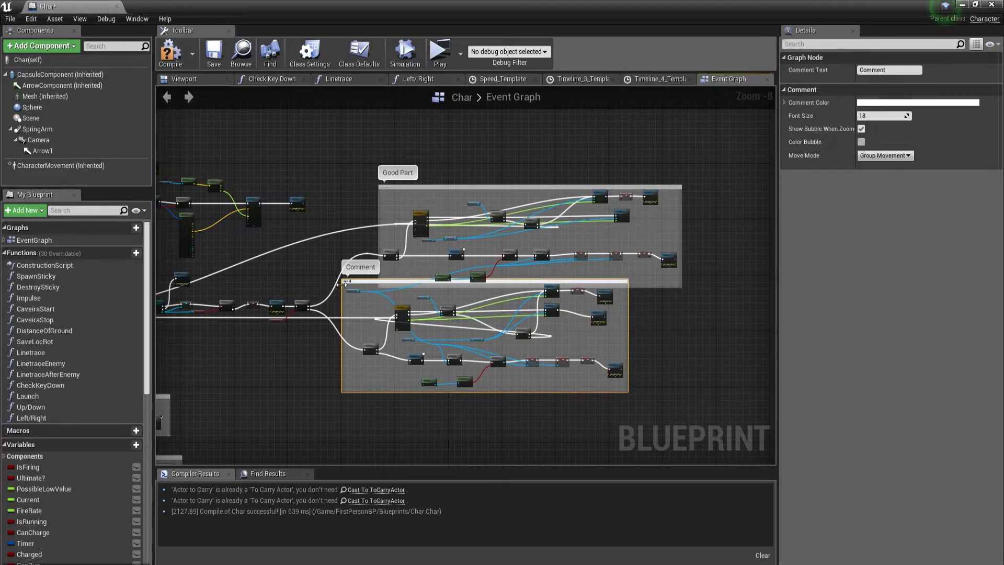
Step: Enclose the Good Part and Bad part comments in one larger comment box named "FIx"
{"action": "scroll", "coordinate": [369, 302], "scroll_direction": "down", "scroll_amount": 2}
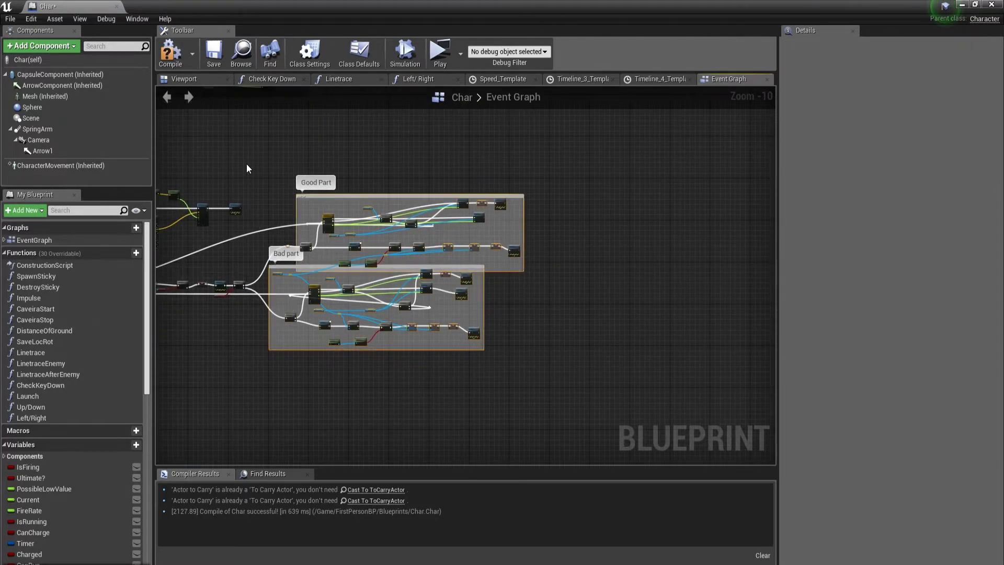
{"action": "type", "text": "cFIx"}
{"action": "key", "text": "Return"}
{"action": "scroll", "coordinate": [269, 196], "scroll_direction": "up", "scroll_amount": 7}
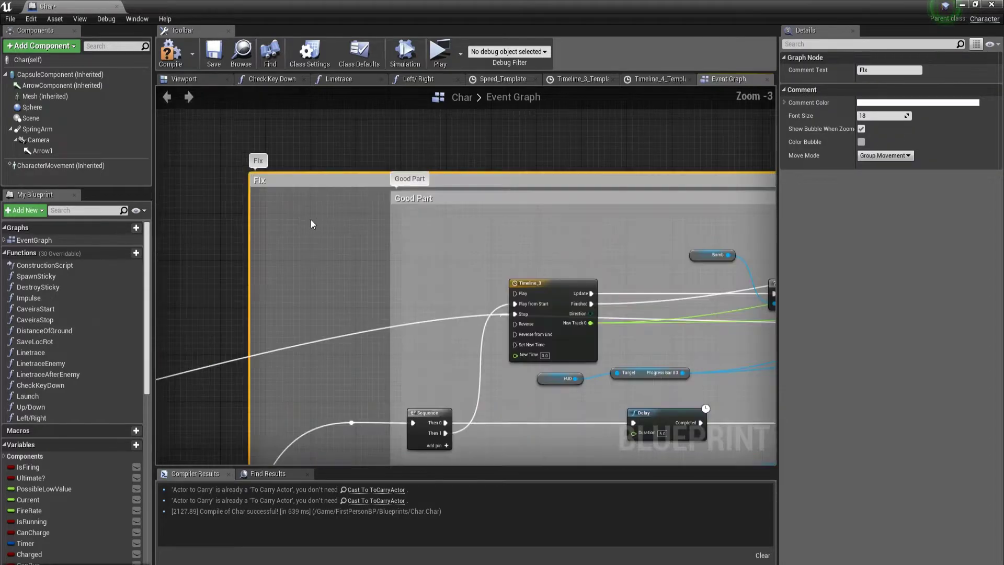
{"action": "right_click_drag", "start_coordinate": [322, 222], "coordinate": [407, 246]}
{"action": "scroll", "coordinate": [407, 246], "scroll_direction": "down", "scroll_amount": 4}
{"action": "right_click_drag", "start_coordinate": [414, 296], "coordinate": [264, 265]}
{"action": "left_click", "coordinate": [273, 182]}
{"action": "right_click_drag", "start_coordinate": [289, 177], "coordinate": [431, 157]}
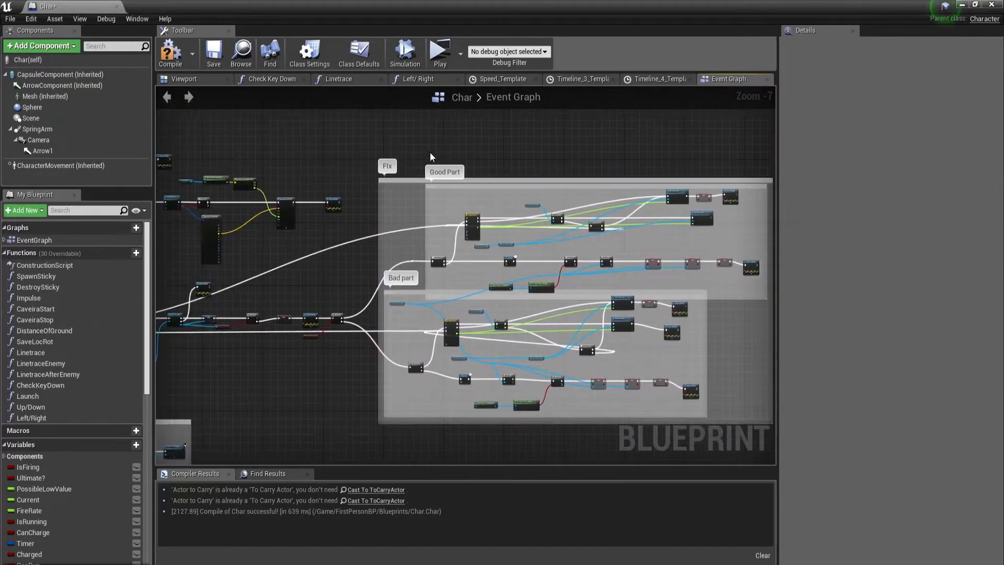
Step: Follow the InputAction Use chain from its event up to the Bad part comment, and compile the Blueprint
{"action": "right_click_drag", "start_coordinate": [330, 263], "coordinate": [425, 220]}
{"action": "scroll", "coordinate": [384, 226], "scroll_direction": "up", "scroll_amount": 5}
{"action": "right_click_drag", "start_coordinate": [396, 266], "coordinate": [689, 248]}
{"action": "scroll", "coordinate": [510, 250], "scroll_direction": "down", "scroll_amount": 3}
{"action": "scroll", "coordinate": [313, 304], "scroll_direction": "up", "scroll_amount": 3}
{"action": "right_click_drag", "start_coordinate": [314, 308], "coordinate": [444, 246]}
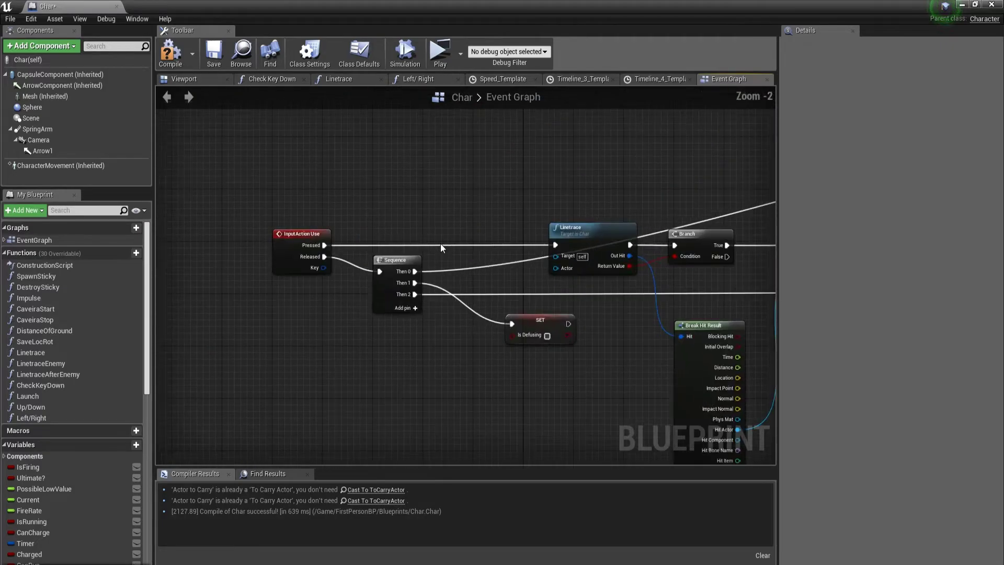
{"action": "scroll", "coordinate": [555, 254], "scroll_direction": "up", "scroll_amount": 1}
{"action": "right_click_drag", "start_coordinate": [555, 254], "coordinate": [187, 229]}
{"action": "scroll", "coordinate": [393, 218], "scroll_direction": "down", "scroll_amount": 3}
{"action": "right_click_drag", "start_coordinate": [471, 198], "coordinate": [224, 194]}
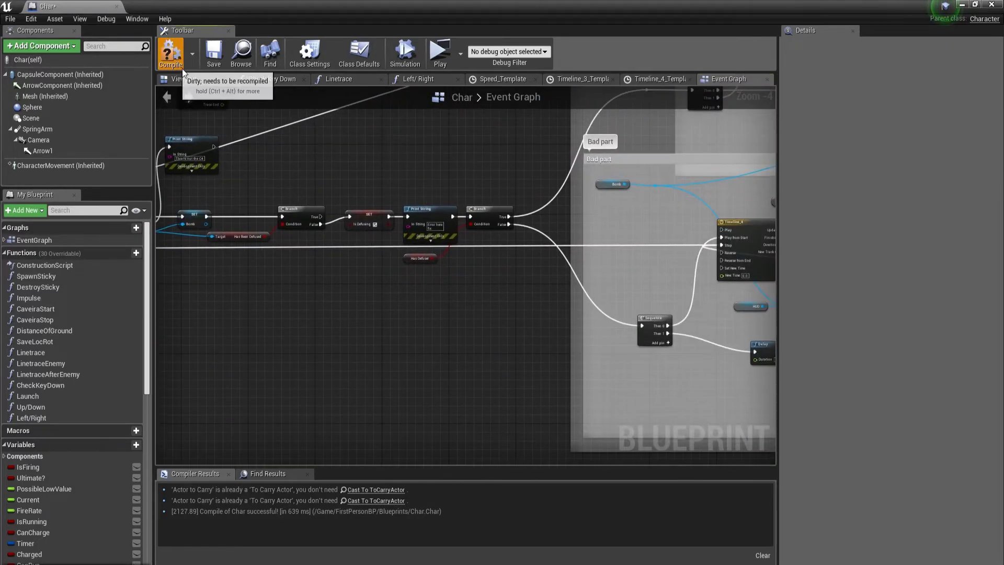
Step: Review the commented node groups around the InputAction Use logic and focus on its Sequence and Linetrace nodes
{"action": "right_click_drag", "start_coordinate": [465, 203], "coordinate": [575, 280]}
{"action": "scroll", "coordinate": [365, 313], "scroll_direction": "down", "scroll_amount": 2}
{"action": "scroll", "coordinate": [306, 274], "scroll_direction": "up", "scroll_amount": 3}
{"action": "right_click_drag", "start_coordinate": [306, 275], "coordinate": [475, 269]}
{"action": "scroll", "coordinate": [475, 268], "scroll_direction": "down", "scroll_amount": 4}
{"action": "right_click_drag", "start_coordinate": [334, 281], "coordinate": [438, 228]}
{"action": "right_click_drag", "start_coordinate": [470, 433], "coordinate": [748, 221]}
{"action": "scroll", "coordinate": [559, 220], "scroll_direction": "down", "scroll_amount": 1}
{"action": "right_click_drag", "start_coordinate": [559, 221], "coordinate": [384, 265]}
{"action": "scroll", "coordinate": [598, 200], "scroll_direction": "up", "scroll_amount": 1}
{"action": "right_click_drag", "start_coordinate": [598, 200], "coordinate": [460, 348]}
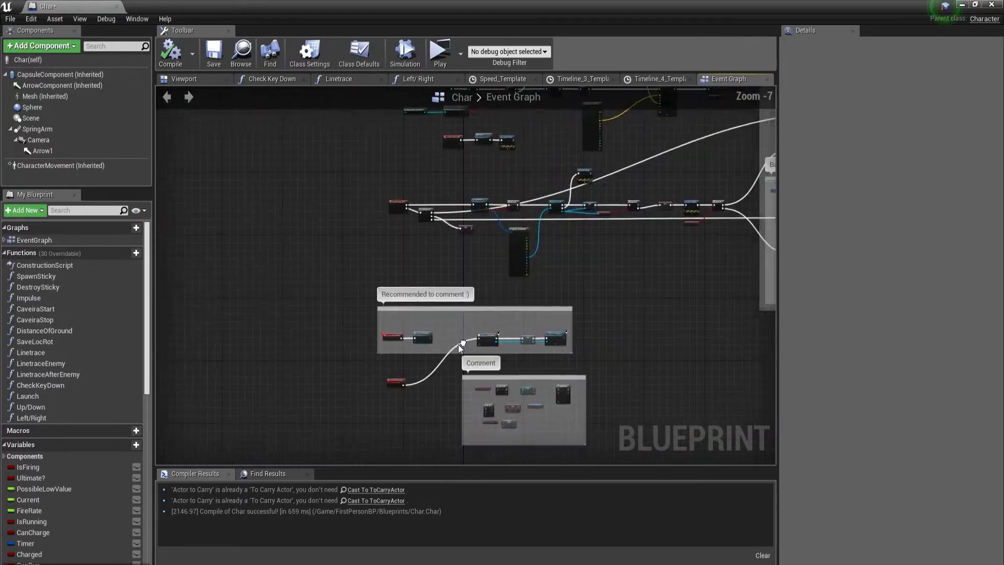
{"action": "scroll", "coordinate": [464, 247], "scroll_direction": "up", "scroll_amount": 6}
{"action": "right_click_drag", "start_coordinate": [463, 247], "coordinate": [438, 387]}
{"action": "scroll", "coordinate": [321, 317], "scroll_direction": "up", "scroll_amount": 1}
{"action": "right_click_drag", "start_coordinate": [321, 316], "coordinate": [340, 366]}
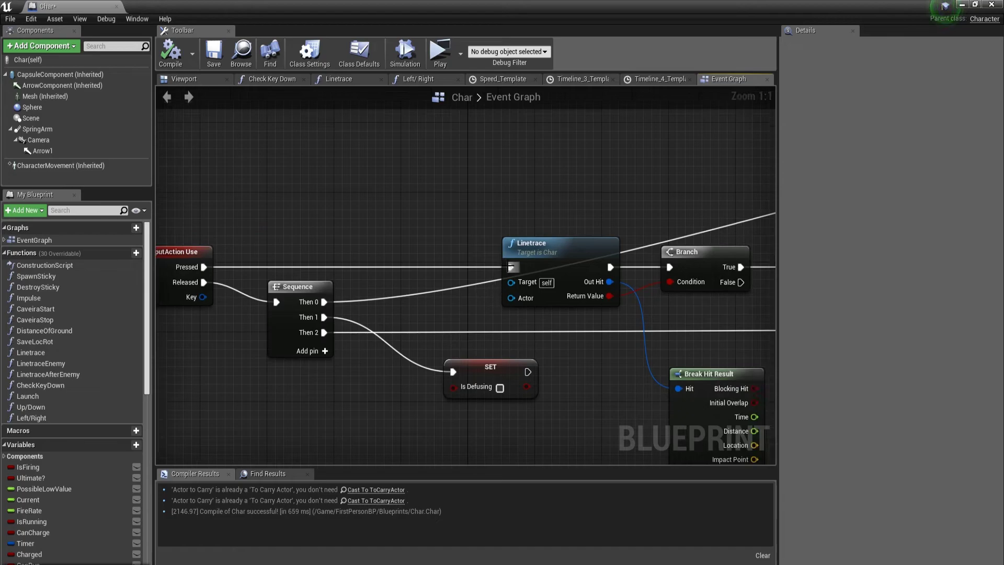
Step: Disconnect Linetrace's execution, move it above the chain, and wire the Pressed output of InputAction Use directly into the following Branch
{"action": "left_click", "coordinate": [512, 267], "text": "alt"}
{"action": "right_click_drag", "start_coordinate": [567, 267], "coordinate": [531, 331]}
{"action": "left_click_drag", "start_coordinate": [553, 324], "coordinate": [512, 253]}
{"action": "left_click_drag", "start_coordinate": [171, 330], "coordinate": [657, 330]}
{"action": "right_click_drag", "start_coordinate": [657, 330], "coordinate": [600, 329]}
{"action": "left_click_drag", "start_coordinate": [581, 330], "coordinate": [323, 328]}
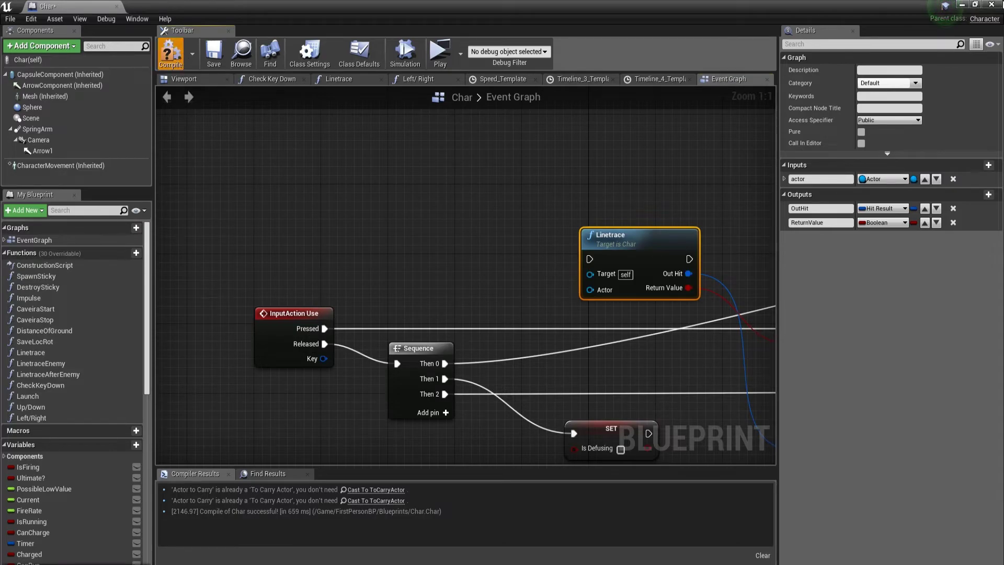
Step: Return to the level editor and open the Packaging category of the Project Settings
{"action": "left_click", "coordinate": [962, 4]}
{"action": "left_click", "coordinate": [31, 18]}
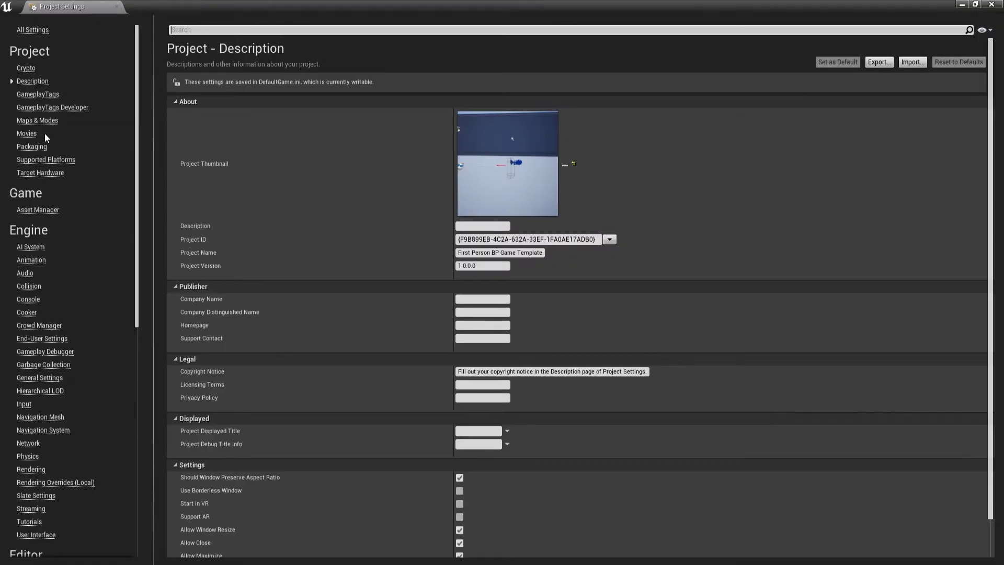
{"action": "left_click", "coordinate": [31, 147]}
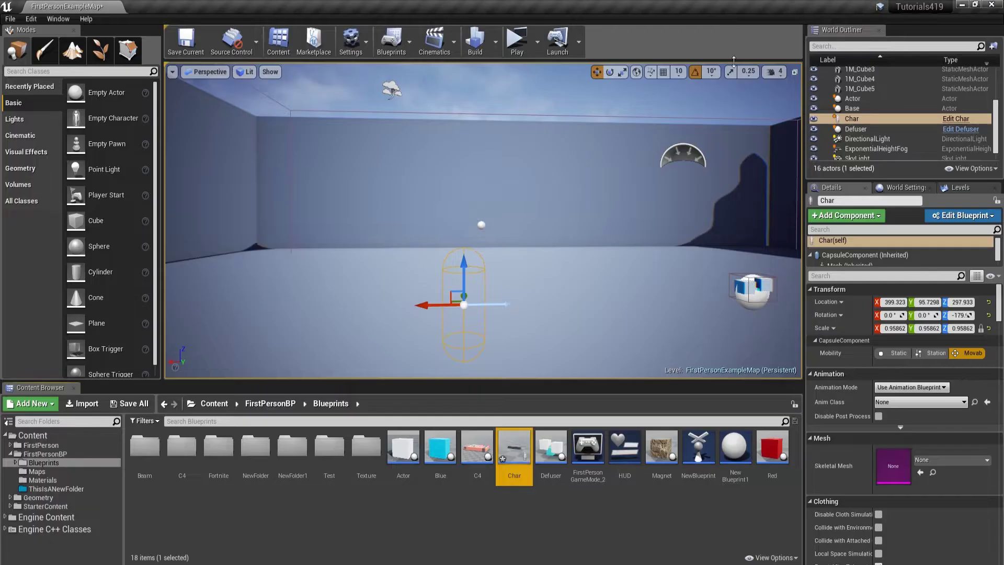
Step: Review the available devices and platform options for launching the game
{"action": "left_click", "coordinate": [578, 42]}
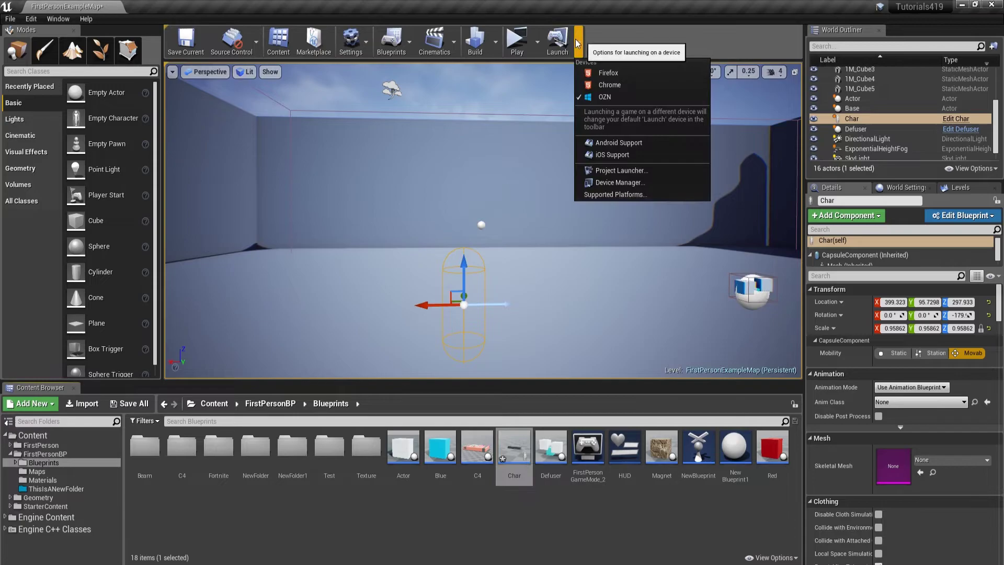
{"action": "left_click", "coordinate": [631, 46]}
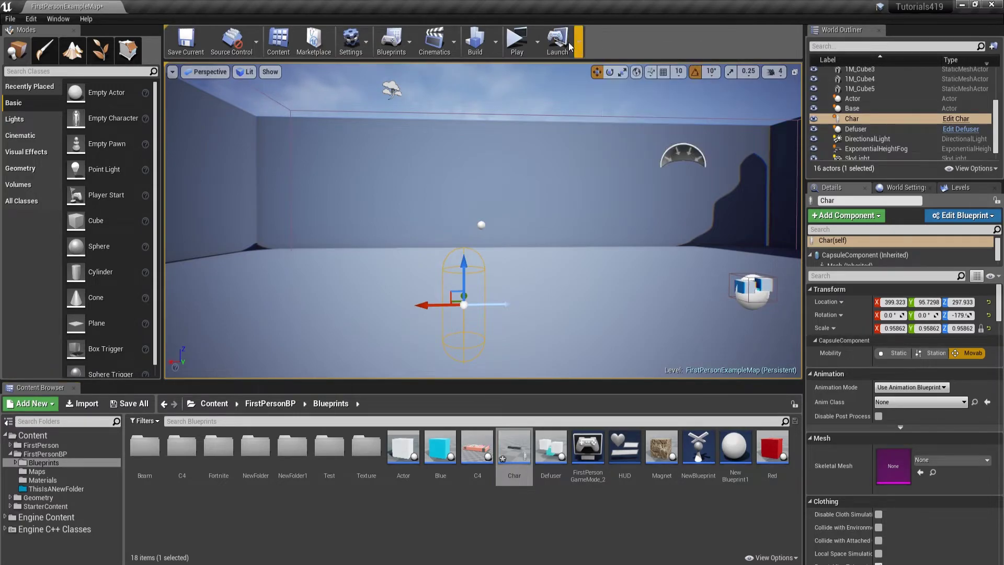
{"action": "right_click_drag", "start_coordinate": [518, 136], "coordinate": [706, 130]}
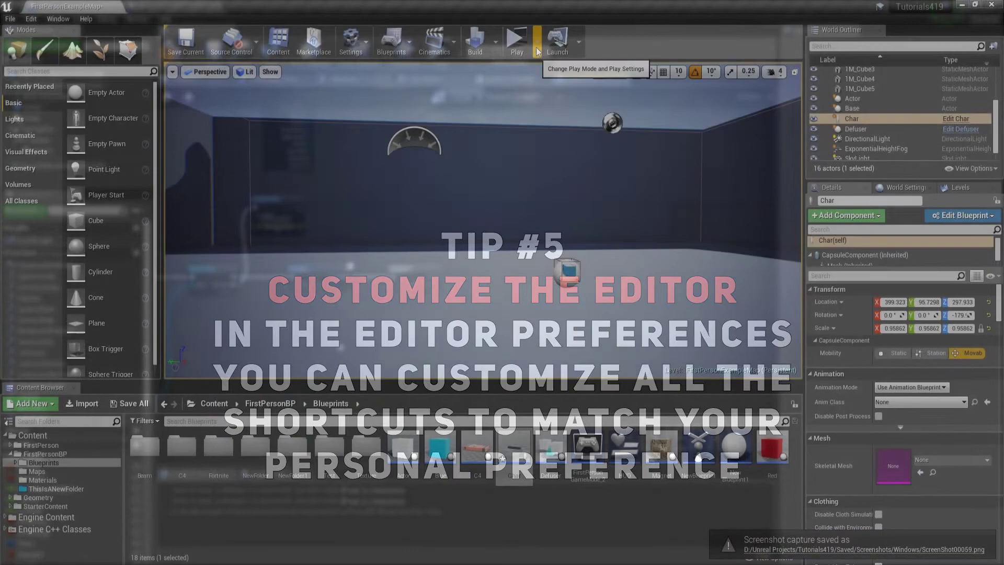
Step: Play the level in the Selected Viewport mode
{"action": "left_click", "coordinate": [536, 48]}
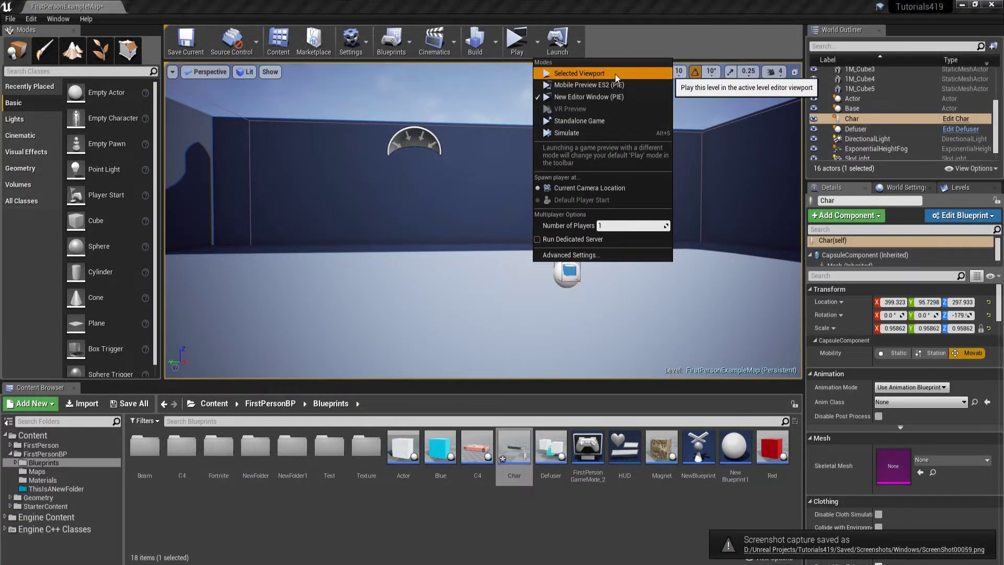
{"action": "left_click", "coordinate": [615, 73]}
{"action": "left_click", "coordinate": [634, 238]}
Step: Run the level in Simulate mode and look around the scene with the free camera
{"action": "left_click", "coordinate": [537, 43]}
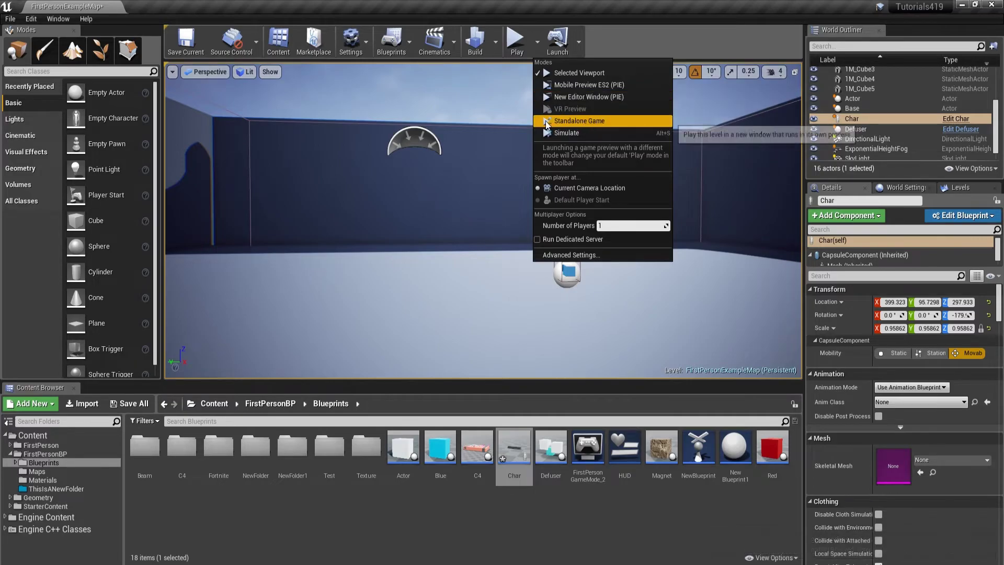
{"action": "left_click", "coordinate": [579, 133]}
{"action": "left_click", "coordinate": [586, 318]}
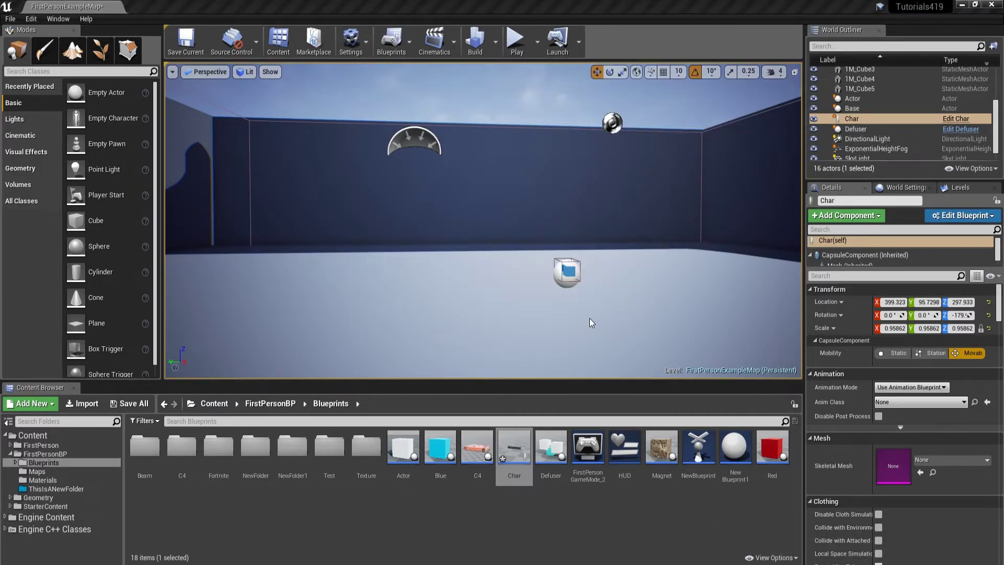
{"action": "mouse_move", "coordinate": [539, 264]}
{"action": "right_mouse_down"}
{"action": "mouse_move", "coordinate": [471, 264]}
{"action": "mouse_move", "coordinate": [606, 264]}
{"action": "mouse_move", "coordinate": [539, 251]}
{"action": "right_mouse_up"}
{"action": "right_click_drag", "start_coordinate": [554, 98], "coordinate": [553, 97]}
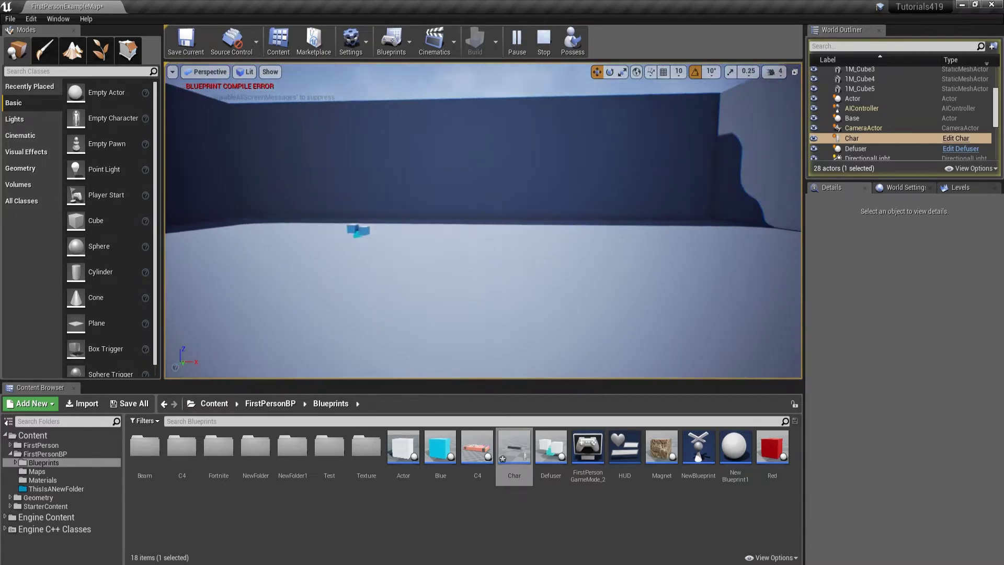
Step: Switch between possessing the player and ejecting from it during the simulation, and stop the session
{"action": "left_click", "coordinate": [573, 42]}
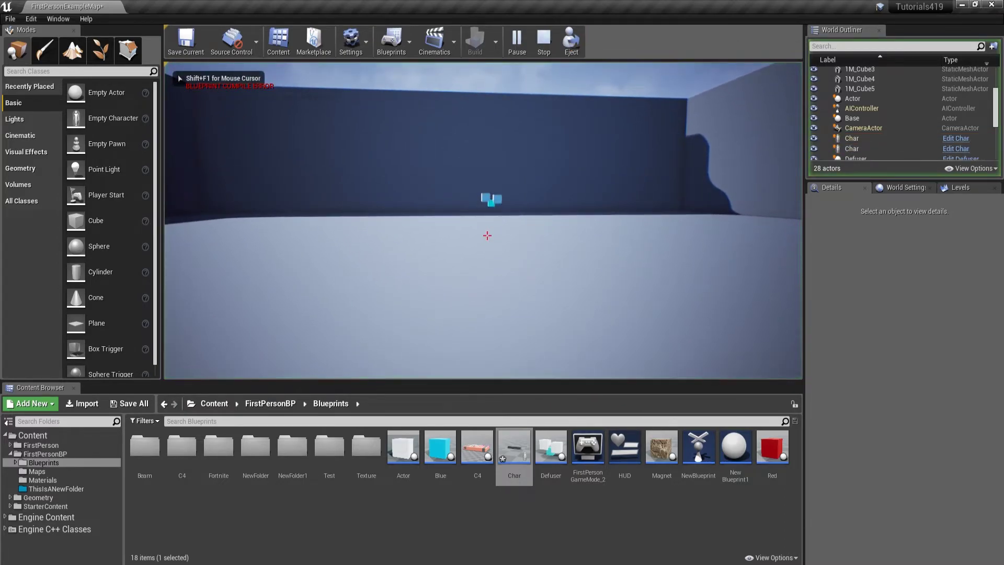
{"action": "left_click", "coordinate": [578, 36]}
{"action": "right_click_drag", "start_coordinate": [581, 172], "coordinate": [366, 162]}
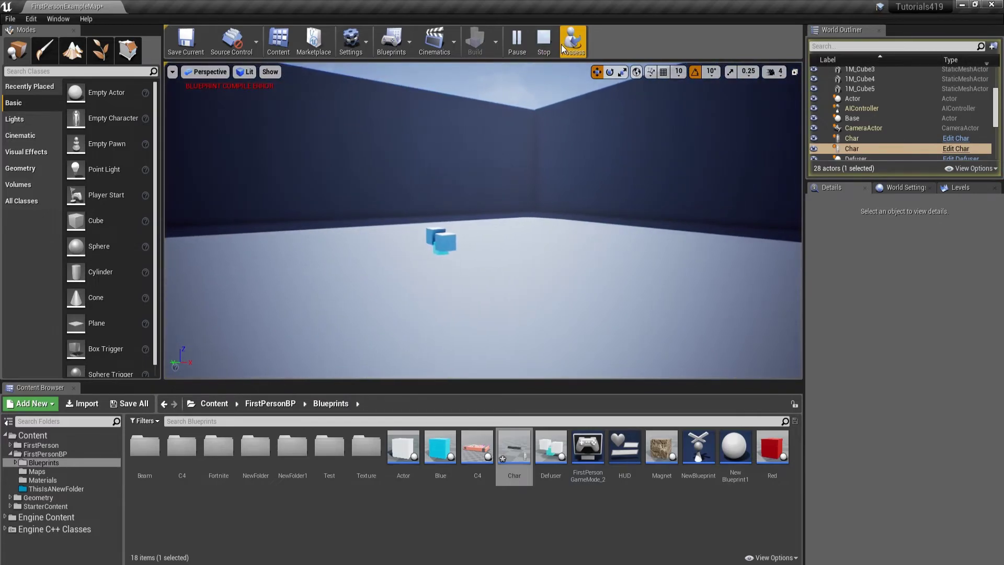
{"action": "left_click", "coordinate": [571, 40]}
{"action": "key", "text": "Escape"}
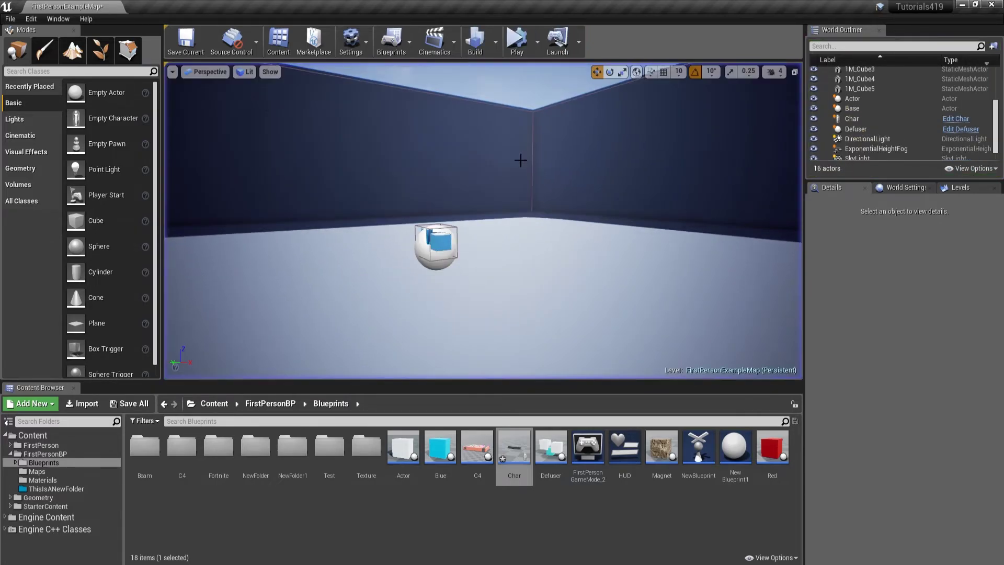
Step: Open the Keyboard Shortcuts section of the Editor Preferences
{"action": "left_click", "coordinate": [32, 19]}
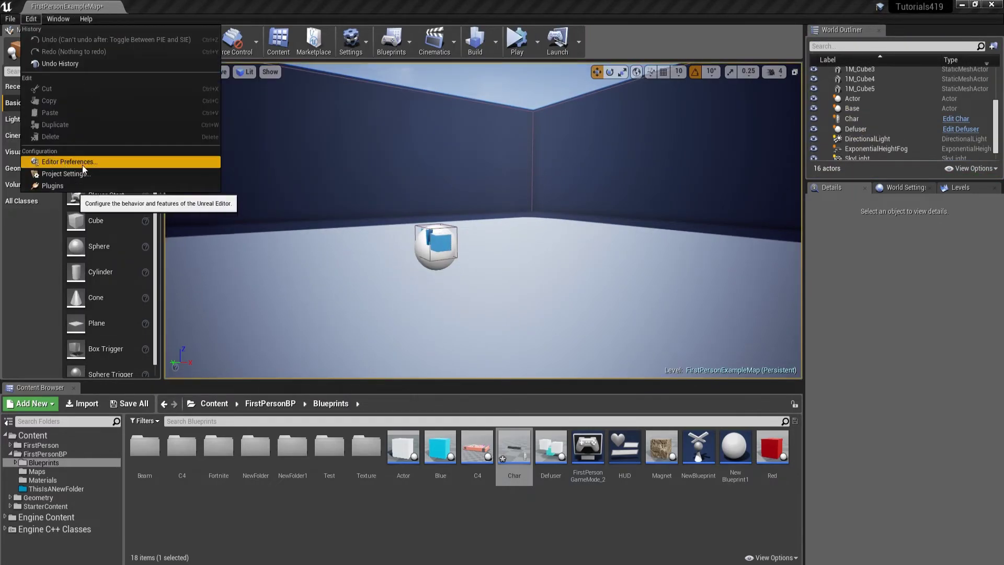
{"action": "left_click", "coordinate": [67, 160]}
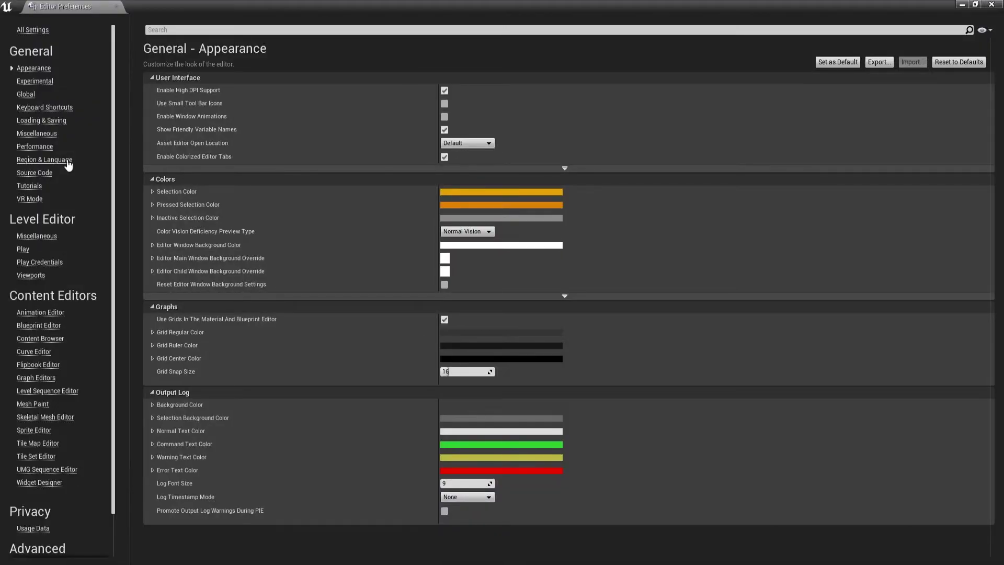
{"action": "left_click", "coordinate": [37, 108]}
Step: Review the shortcut bindings for the Asset Editor, Asset Management and Blueprint Editor
{"action": "scroll", "coordinate": [300, 177], "scroll_direction": "down", "scroll_amount": 2}
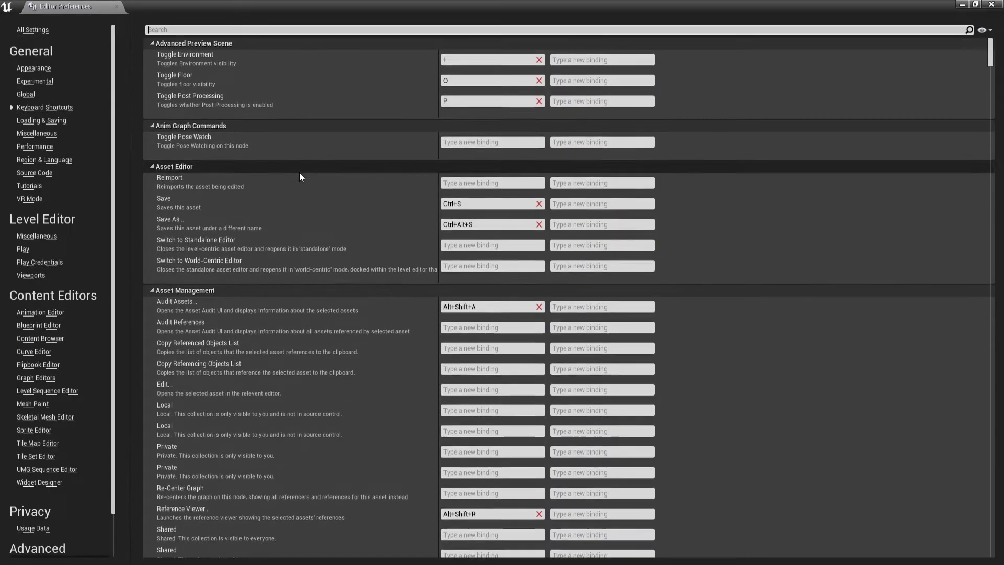
{"action": "scroll", "coordinate": [372, 183], "scroll_direction": "down", "scroll_amount": 7}
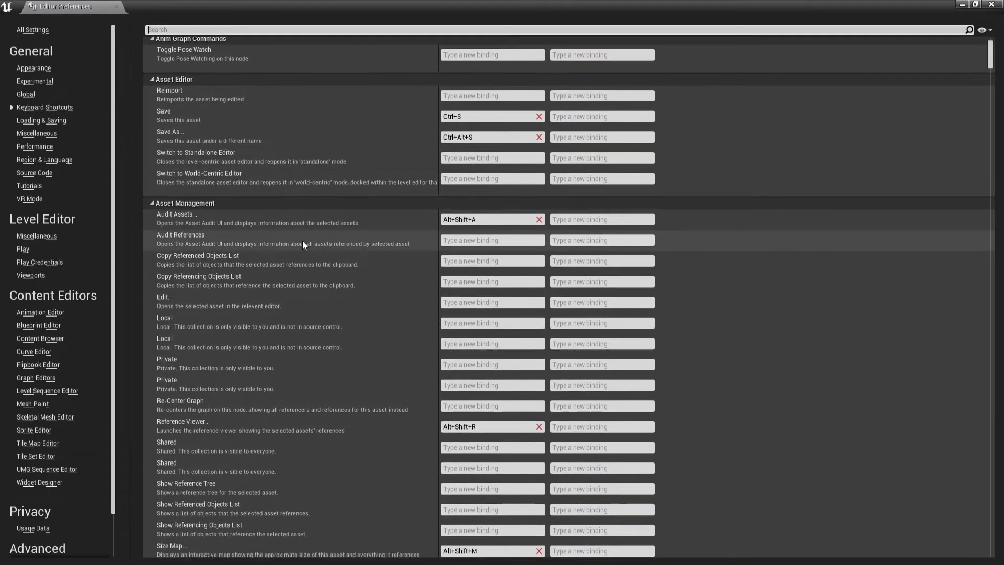
{"action": "scroll", "coordinate": [409, 249], "scroll_direction": "down", "scroll_amount": 4}
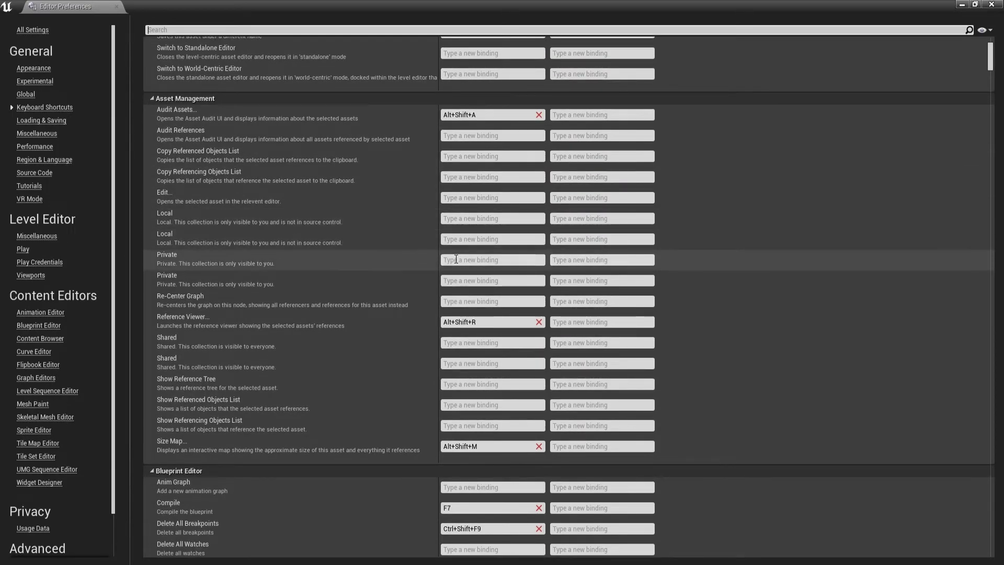
{"action": "scroll", "coordinate": [234, 271], "scroll_direction": "down", "scroll_amount": 6}
{"action": "scroll", "coordinate": [233, 271], "scroll_direction": "down", "scroll_amount": 18}
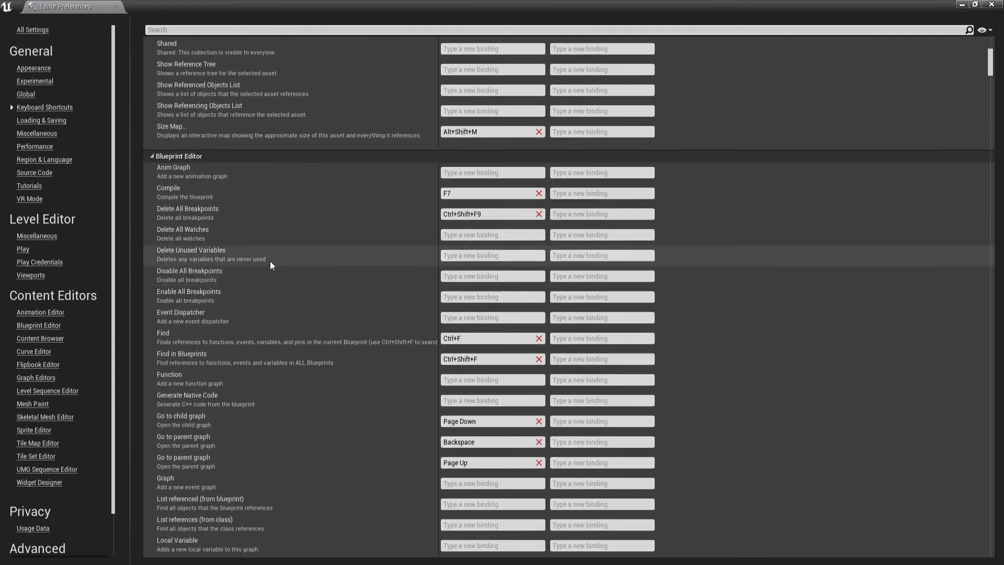
{"action": "scroll", "coordinate": [335, 261], "scroll_direction": "down", "scroll_amount": 4}
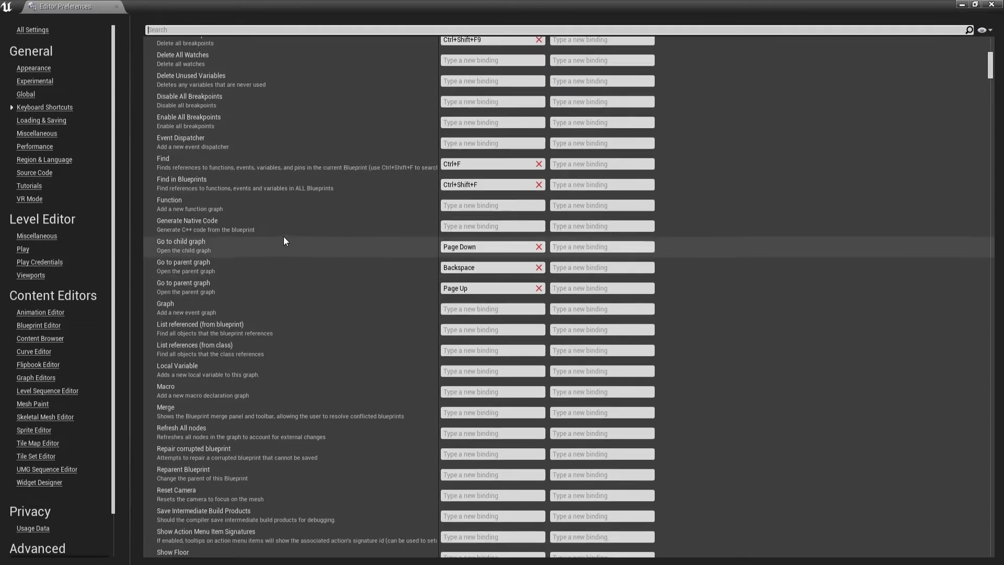
{"action": "scroll", "coordinate": [392, 248], "scroll_direction": "down", "scroll_amount": 5}
Step: Examine the shortcut bindings for spawning Blueprint nodes by chord, common commands and viewport commands
{"action": "scroll", "coordinate": [375, 251], "scroll_direction": "down", "scroll_amount": 20}
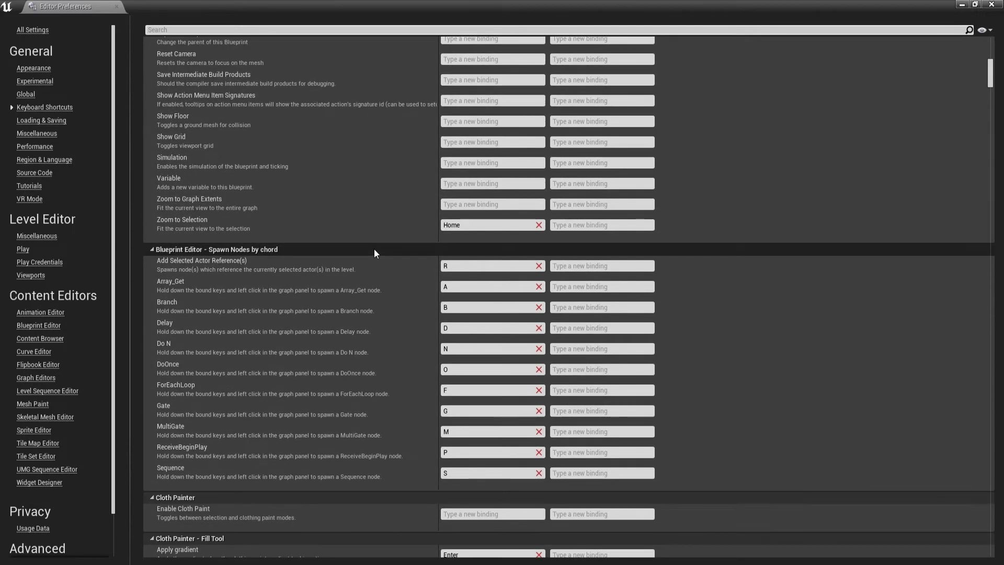
{"action": "scroll", "coordinate": [374, 249], "scroll_direction": "down", "scroll_amount": 6}
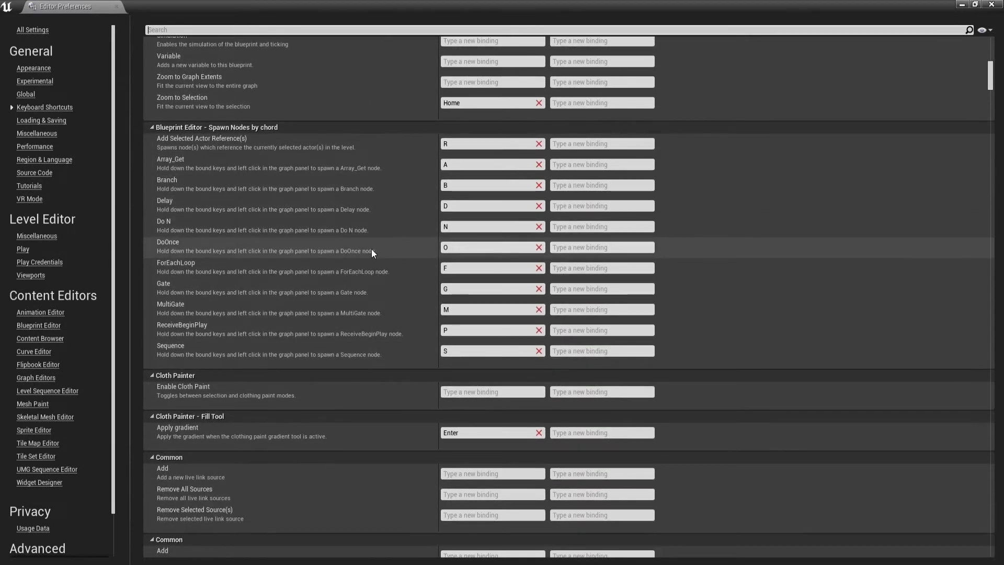
{"action": "scroll", "coordinate": [381, 253], "scroll_direction": "down", "scroll_amount": 5}
{"action": "scroll", "coordinate": [385, 254], "scroll_direction": "down", "scroll_amount": 5}
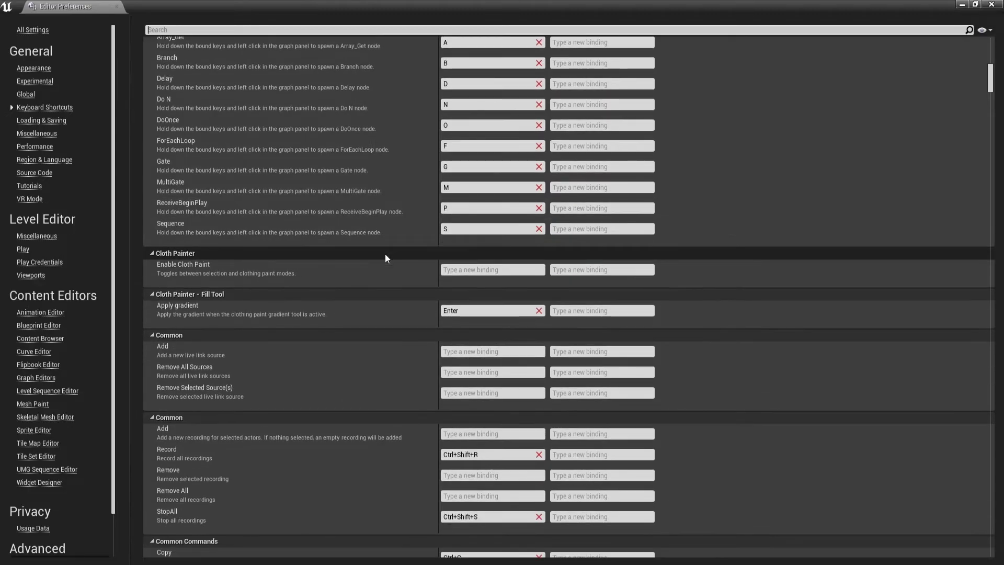
{"action": "scroll", "coordinate": [385, 258], "scroll_direction": "down", "scroll_amount": 19}
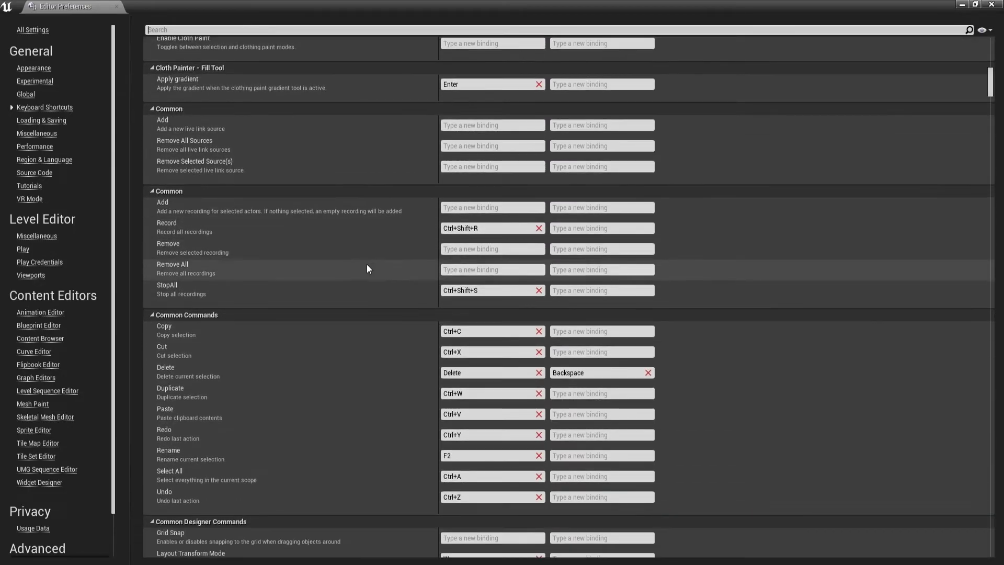
{"action": "scroll", "coordinate": [366, 264], "scroll_direction": "down", "scroll_amount": 20}
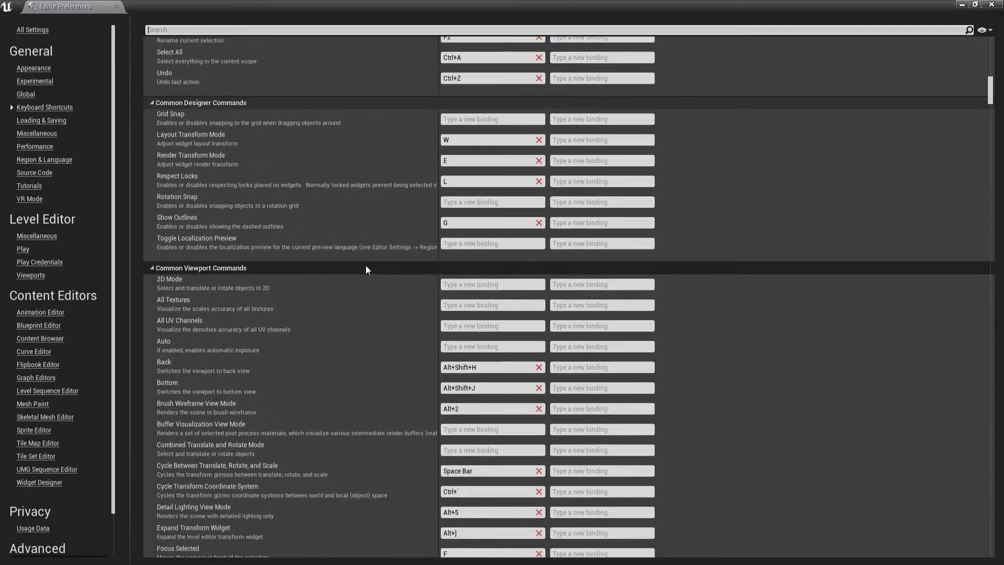
{"action": "scroll", "coordinate": [365, 268], "scroll_direction": "down", "scroll_amount": 11}
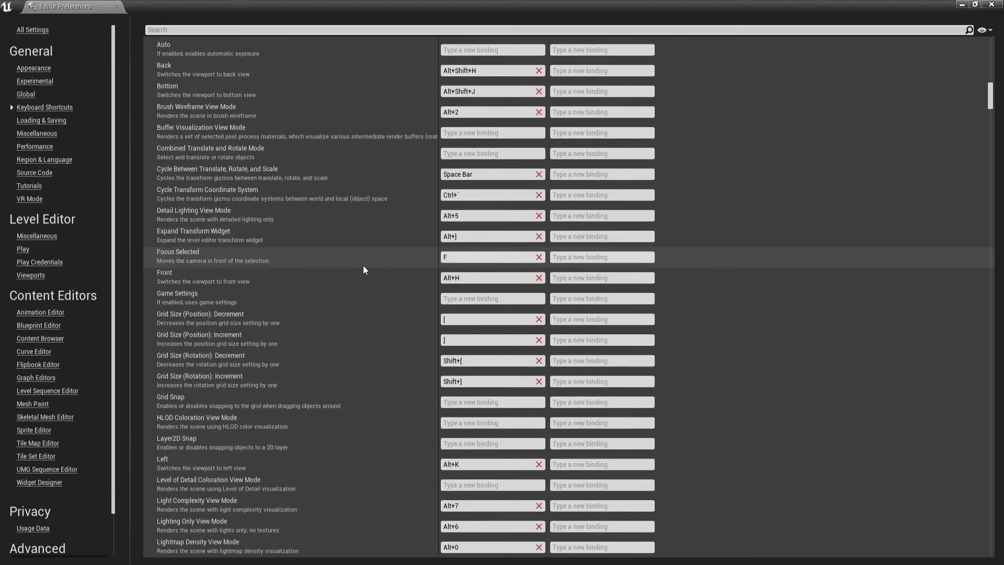
{"action": "scroll", "coordinate": [364, 270], "scroll_direction": "down", "scroll_amount": 11}
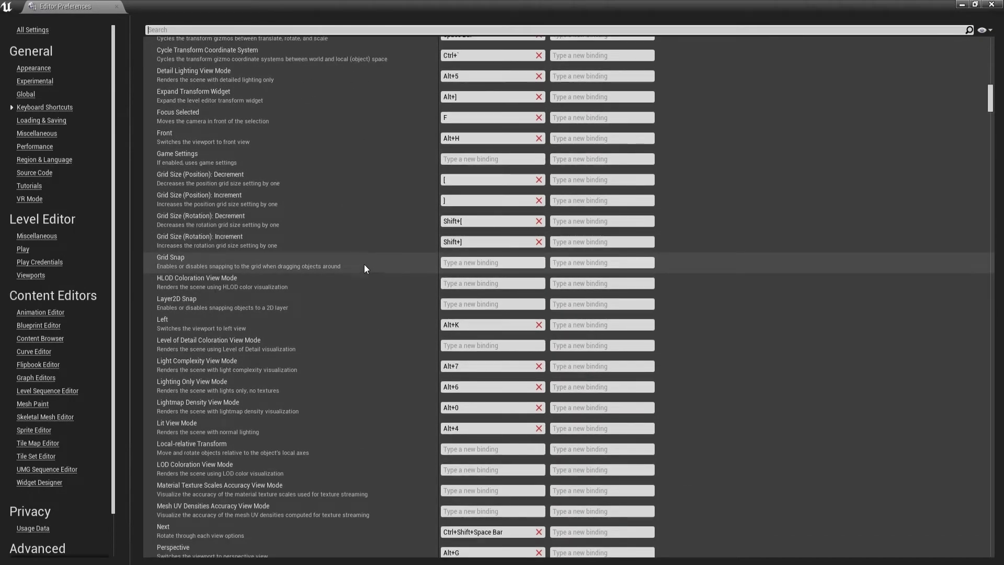
{"action": "scroll", "coordinate": [365, 262], "scroll_direction": "down", "scroll_amount": 20}
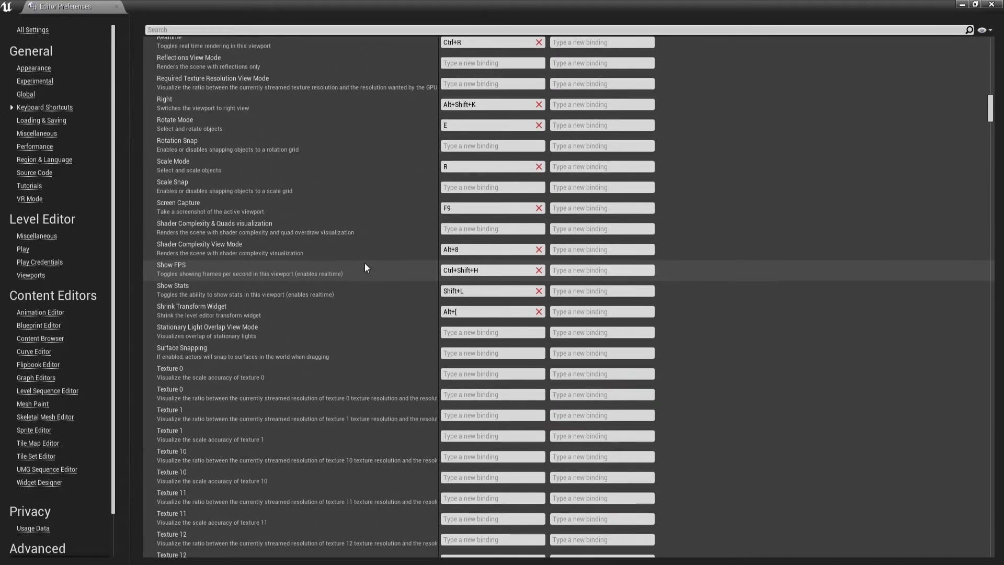
{"action": "left_click_drag", "start_coordinate": [986, 118], "coordinate": [991, 321]}
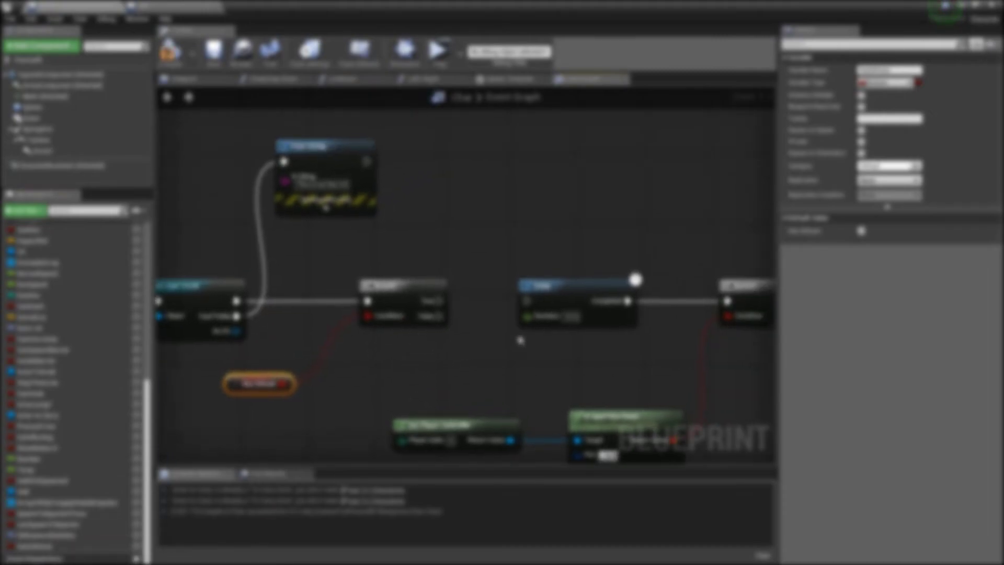
Step: In Char's Event Graph, nudge the Branch node and connect its False output to the Delay node
{"action": "mouse_move", "coordinate": [424, 316]}
{"action": "left_mouse_down"}
{"action": "mouse_move", "coordinate": [538, 308]}
{"action": "mouse_move", "coordinate": [406, 325]}
{"action": "mouse_move", "coordinate": [415, 317]}
{"action": "left_mouse_up"}
{"action": "left_click_drag", "start_coordinate": [421, 317], "coordinate": [527, 301]}
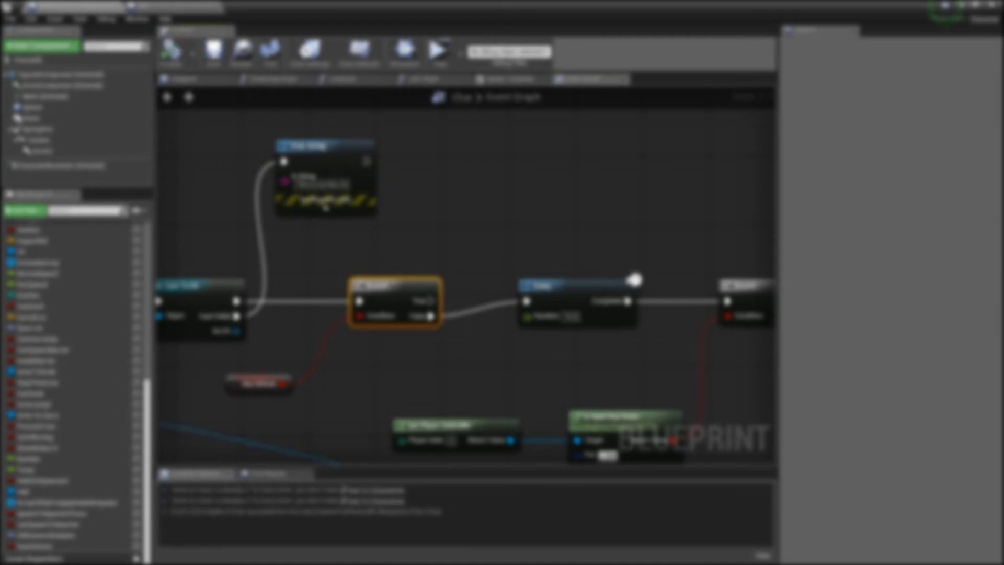
{"action": "right_click_drag", "start_coordinate": [635, 280], "coordinate": [347, 182]}
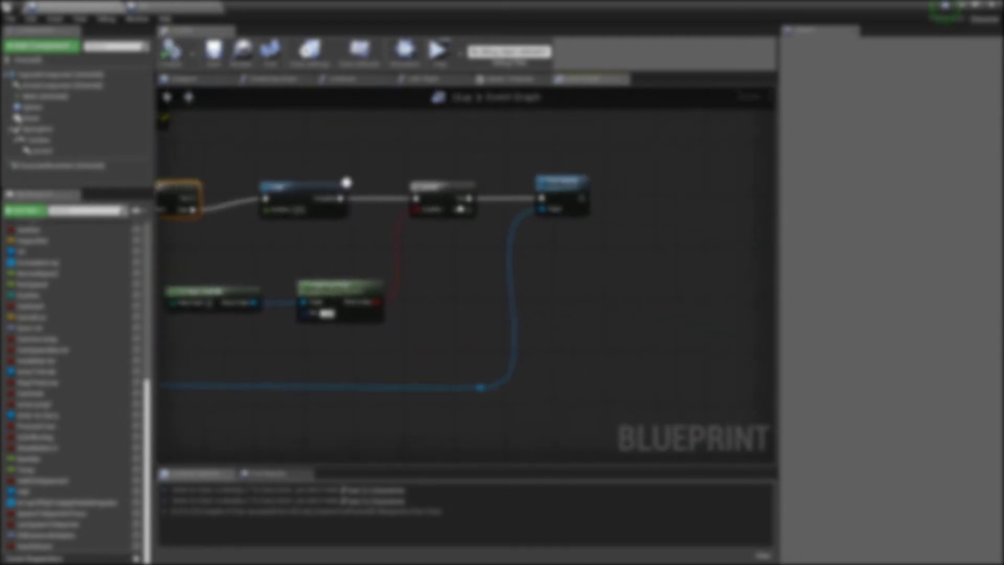
{"action": "right_click_drag", "start_coordinate": [520, 221], "coordinate": [472, 286]}
{"action": "scroll", "coordinate": [472, 286], "scroll_direction": "up", "scroll_amount": 2}
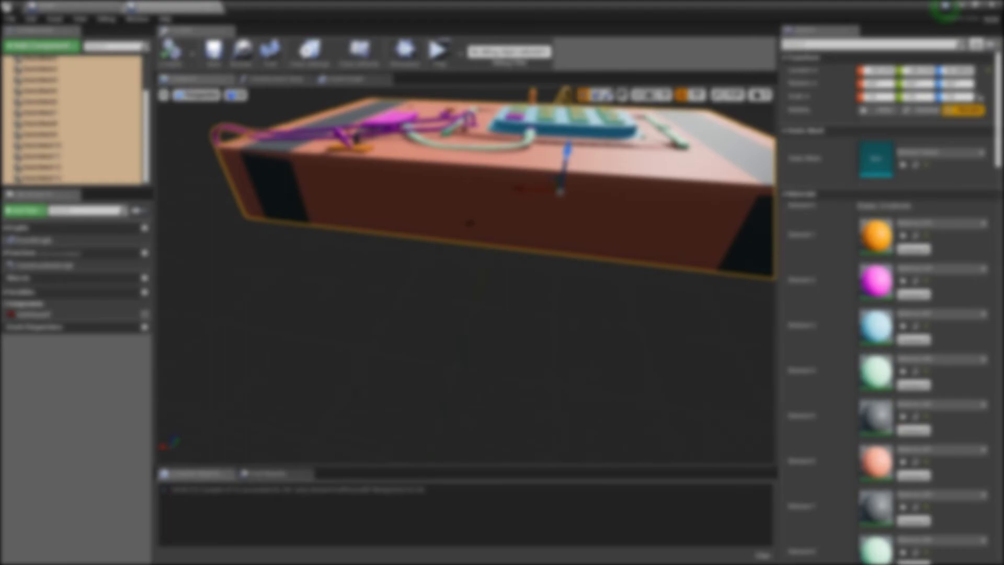
Step: Open the bomb Blueprint's Event Graph, and in Char's graph align the Set node directly after the last Branch
{"action": "left_click_drag", "start_coordinate": [441, 303], "coordinate": [440, 302]}
{"action": "left_click", "coordinate": [348, 79]}
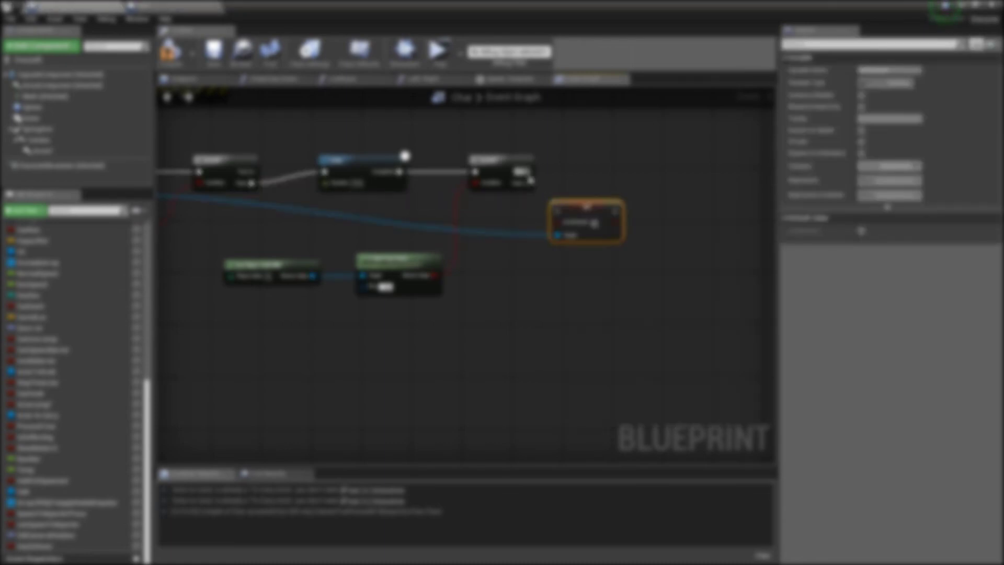
{"action": "left_click_drag", "start_coordinate": [575, 219], "coordinate": [600, 180]}
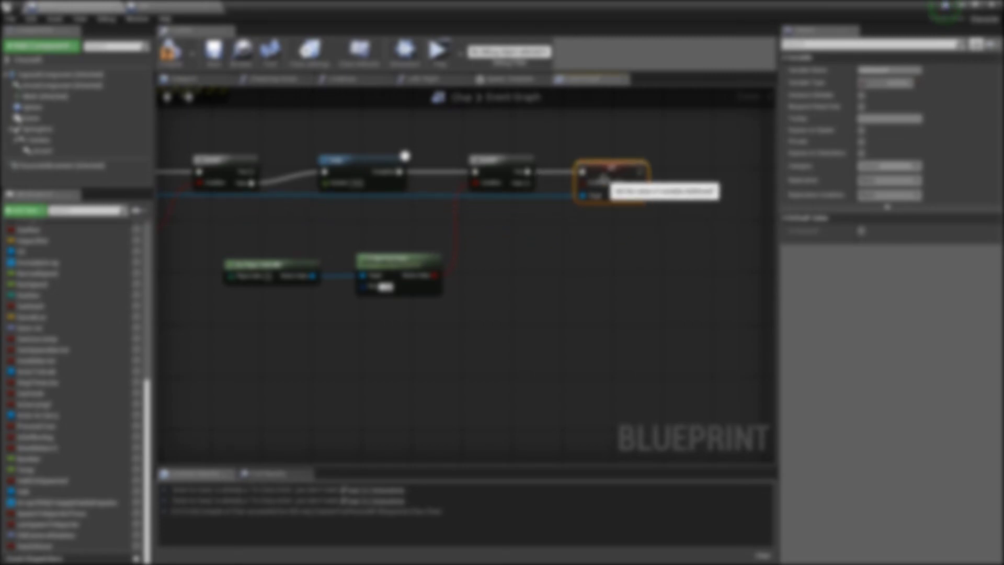
{"action": "left_click", "coordinate": [421, 154]}
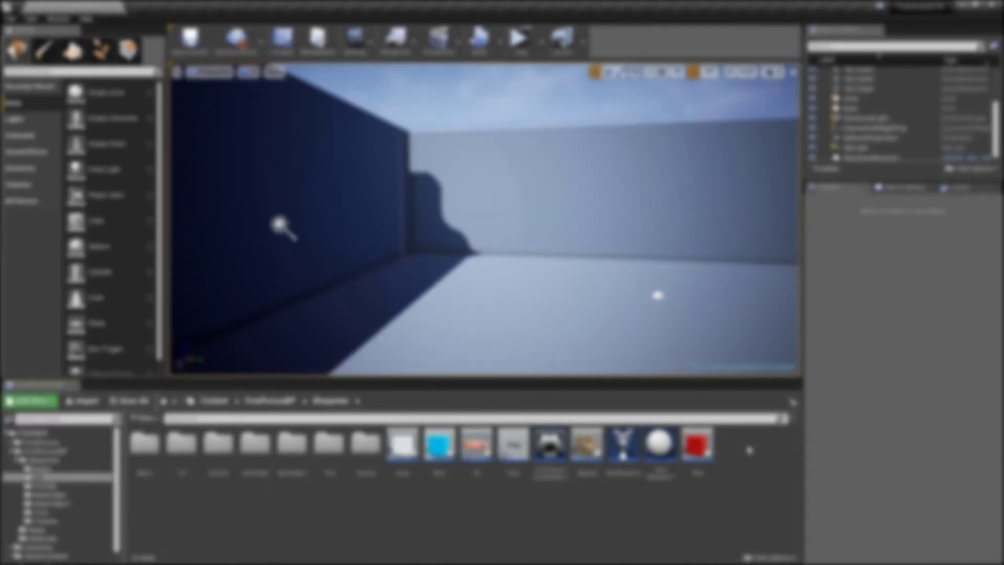
Step: Create a Blueprint Class named Defuser in the Blueprints folder and open it for editing
{"action": "right_click", "coordinate": [749, 449]}
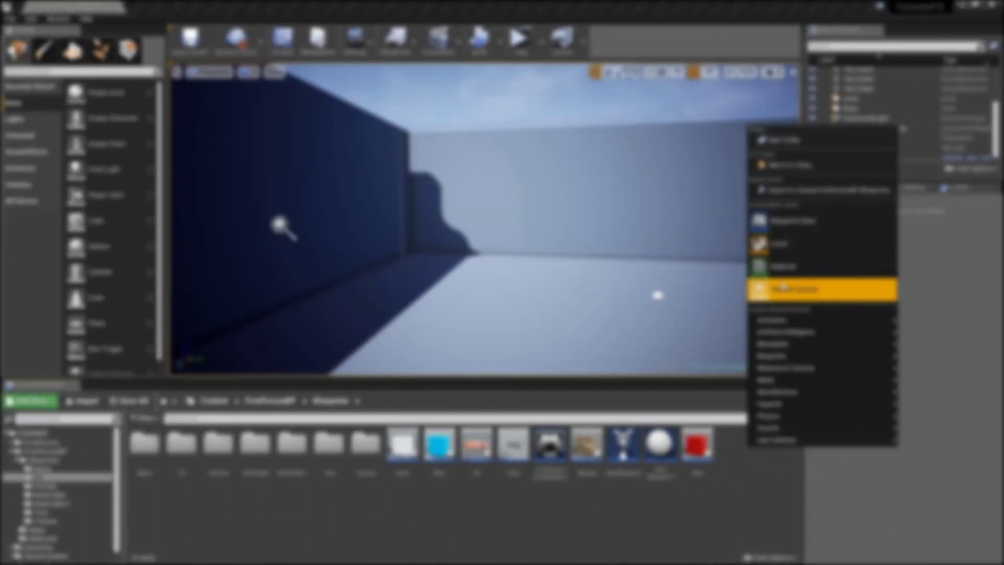
{"action": "left_click", "coordinate": [784, 229]}
{"action": "left_click", "coordinate": [390, 187]}
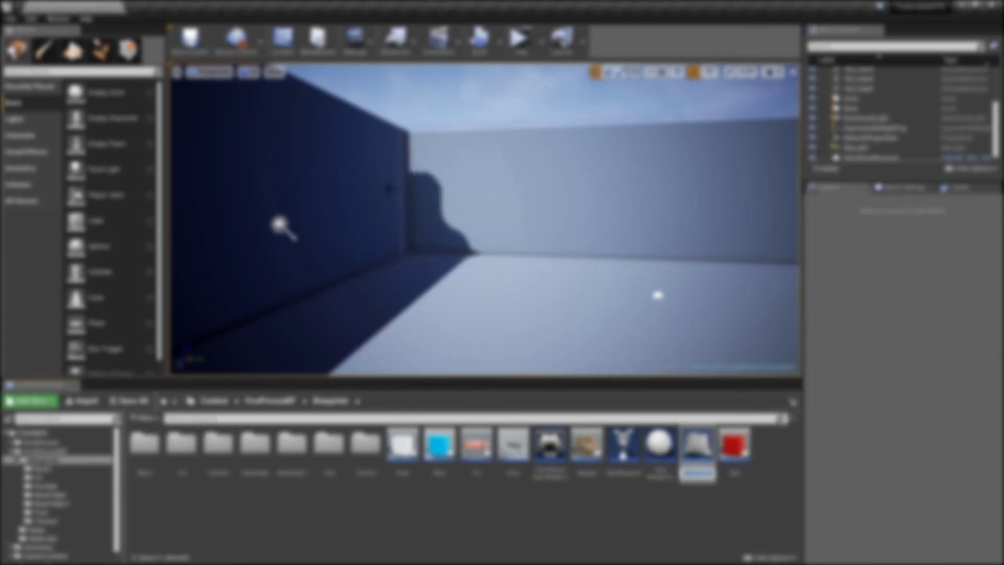
{"action": "type", "text": "row"}
{"action": "key", "text": "Return"}
{"action": "key", "text": "Return"}
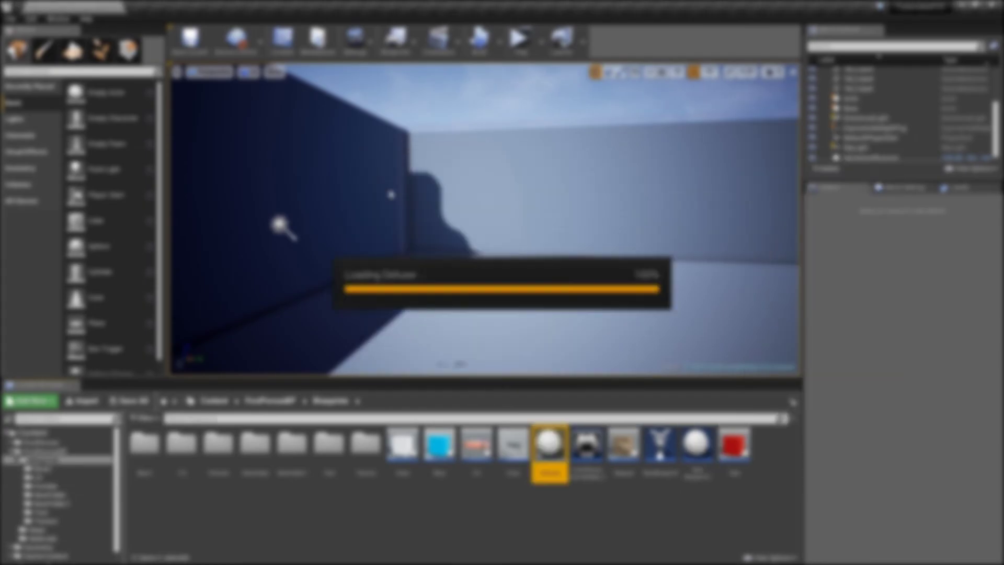
Step: Add a cube component to the Defuser Blueprint
{"action": "left_click", "coordinate": [48, 49]}
{"action": "type", "text": "cube"}
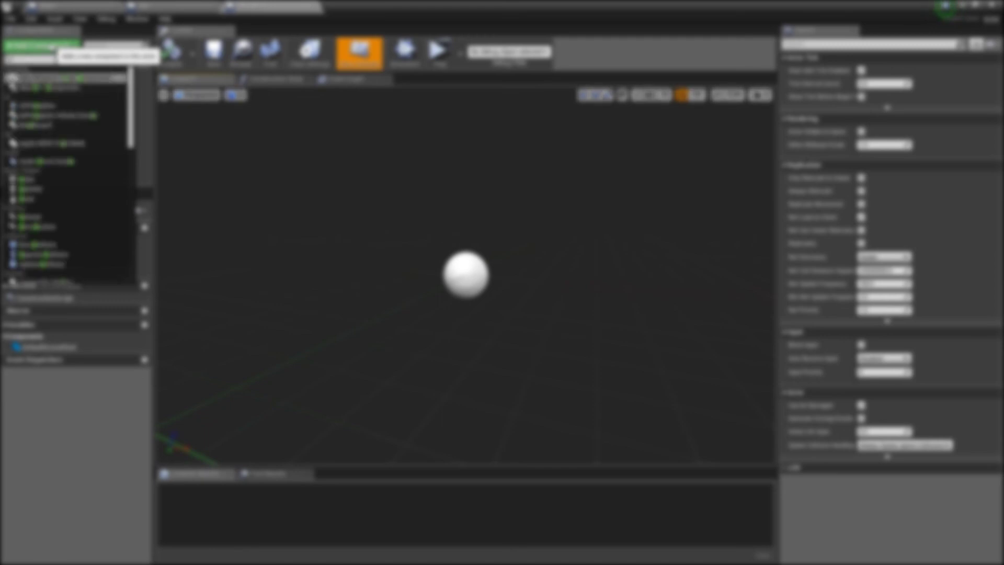